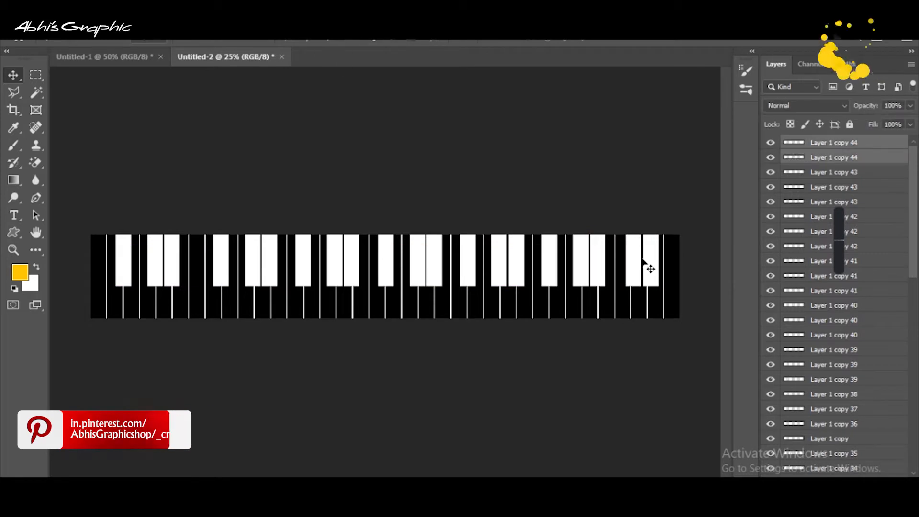
# Nudge the last pair of short keys slightly left and group all the piano key layers
pyautogui.hotkey('shift', 'Left')
pyautogui.hotkey('shift', 'Left')
pyautogui.click(897, 146)
pyautogui.moveTo(913, 163); pyautogui.dragTo(918, 322)
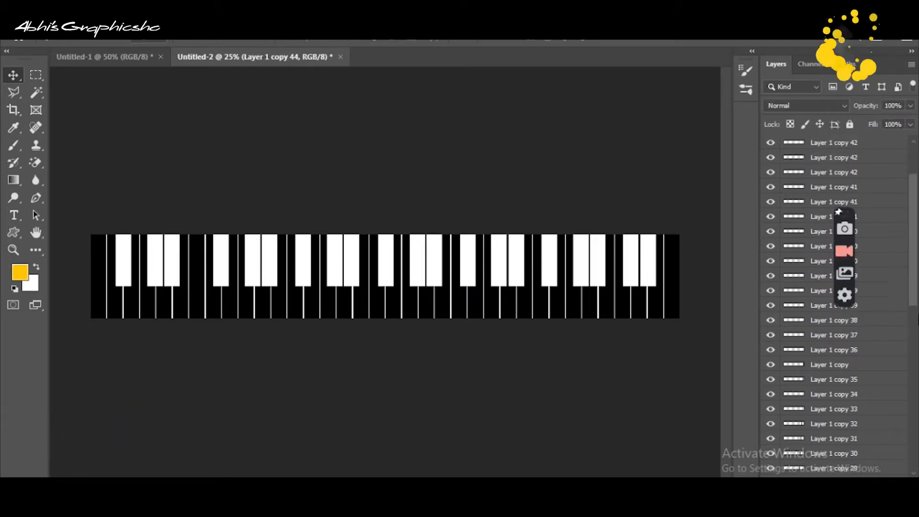
pyautogui.scroll(-5, 864, 461)
pyautogui.keyDown('shift'); pyautogui.click(838, 465); pyautogui.keyUp('shift')
pyautogui.hotkey('ctrl', 'g')
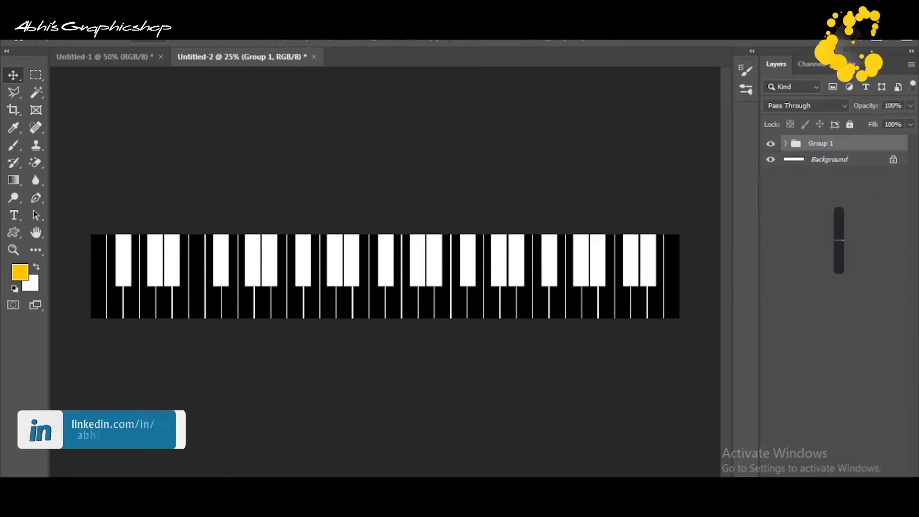
# Create a merged copy of the piano keys group and invert its colours
pyautogui.hotkey('ctrl', 'e')
pyautogui.hotkey('ctrl', 'i')
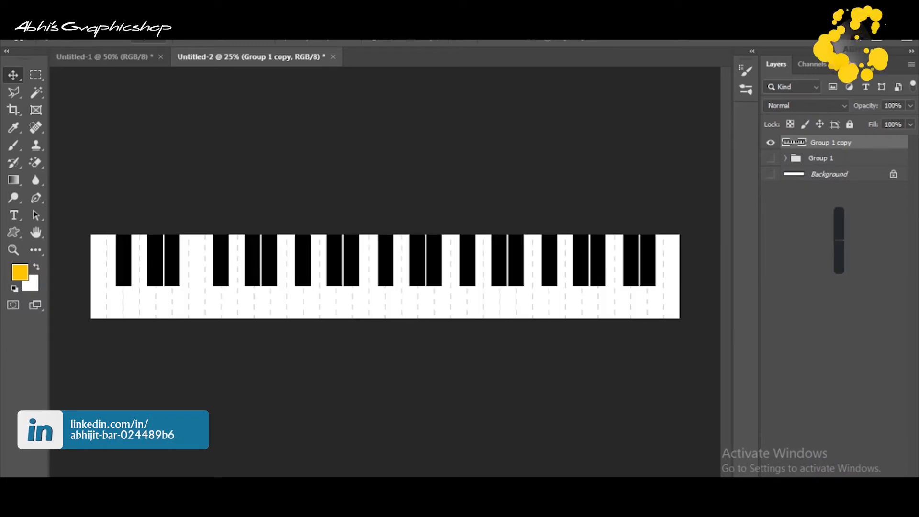
# Save a copy of the piano keys artwork in the Piano folder in a different file format
pyautogui.click(72, 14)
pyautogui.click(30, 13)
pyautogui.click(53, 177)
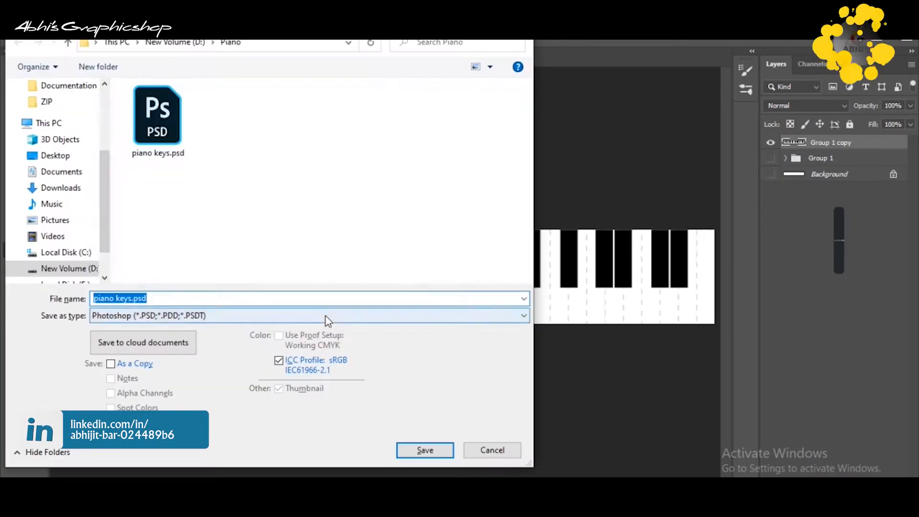
pyautogui.click(324, 316)
pyautogui.click(130, 261)
pyautogui.press('Return')
pyautogui.press('Return')
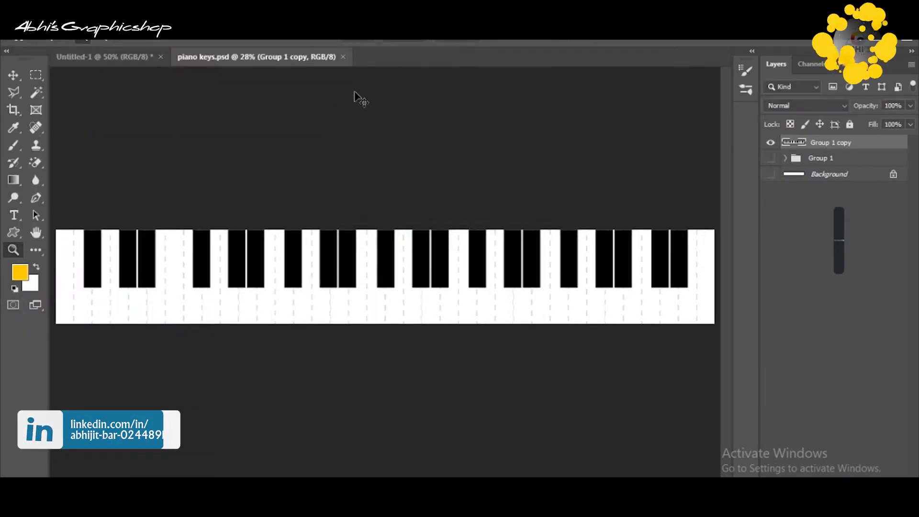
# Create a new document and place the text HEADLINES near the middle of the canvas
pyautogui.hotkey('ctrl', 'n')
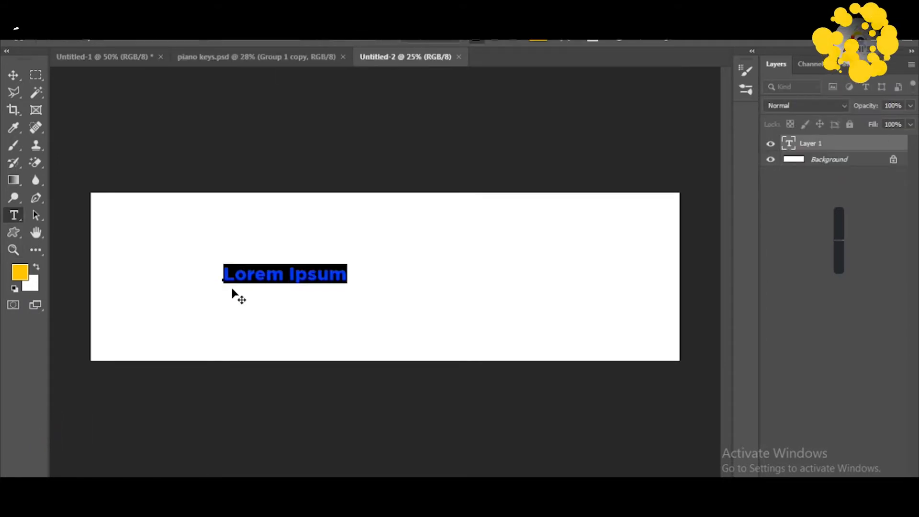
pyautogui.write('HEAD')
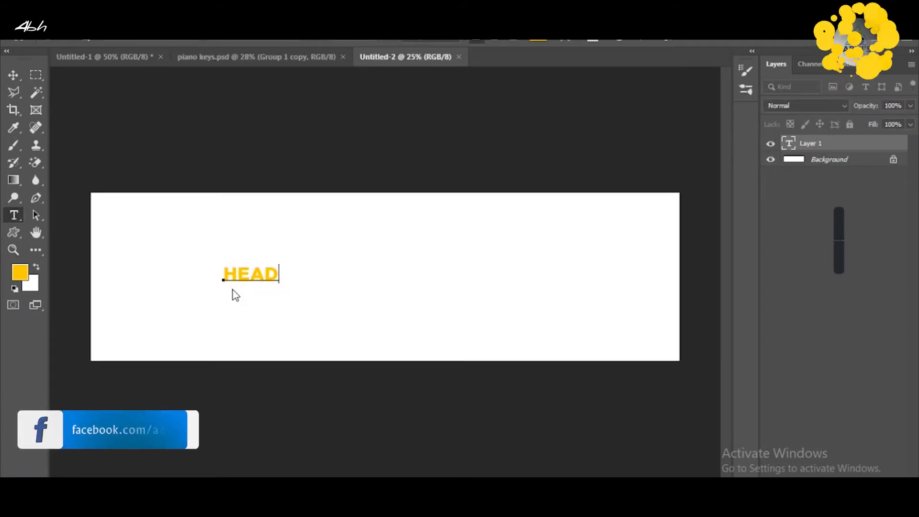
pyautogui.write('LINES')
pyautogui.moveTo(233, 296); pyautogui.dragTo(369, 276)
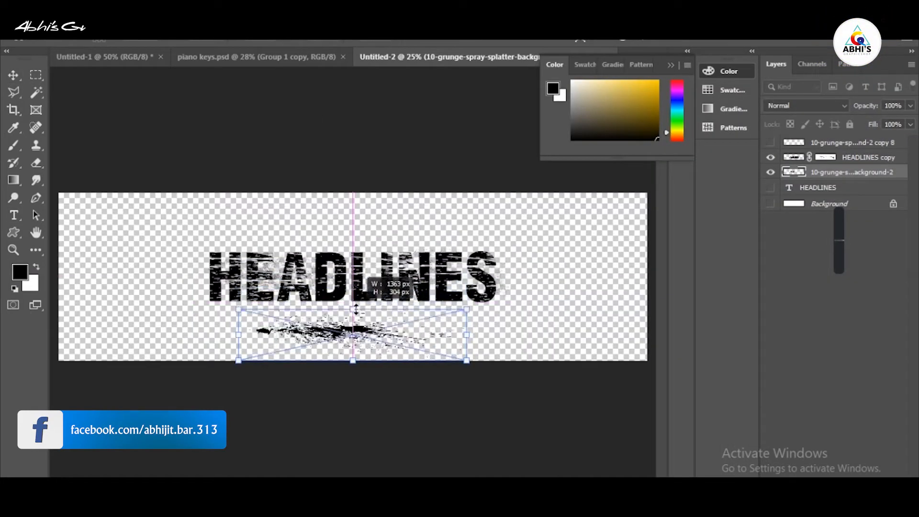
# Place a splatter copy over the end of HEADLINES, rasterizing it and deleting its part below the letters
pyautogui.moveTo(370, 328); pyautogui.dragTo(508, 293)
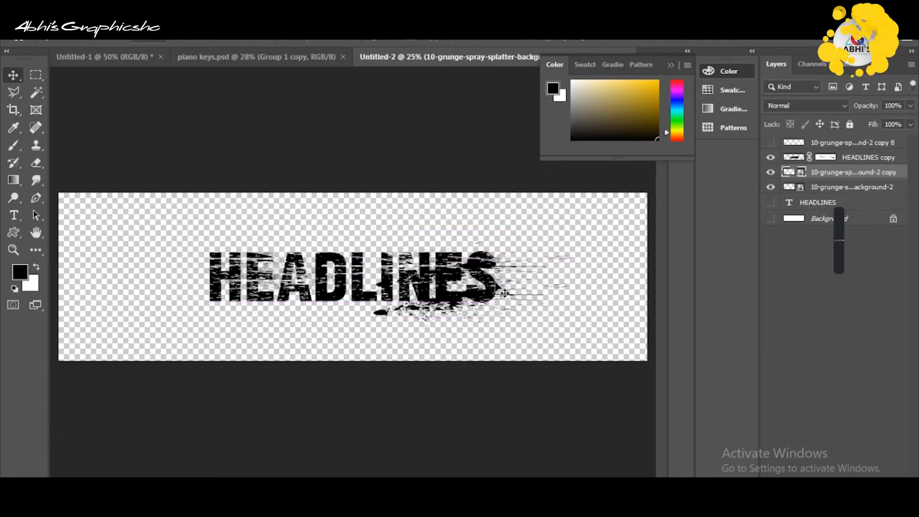
pyautogui.moveTo(454, 368); pyautogui.dragTo(581, 388)
pyautogui.press('Delete')
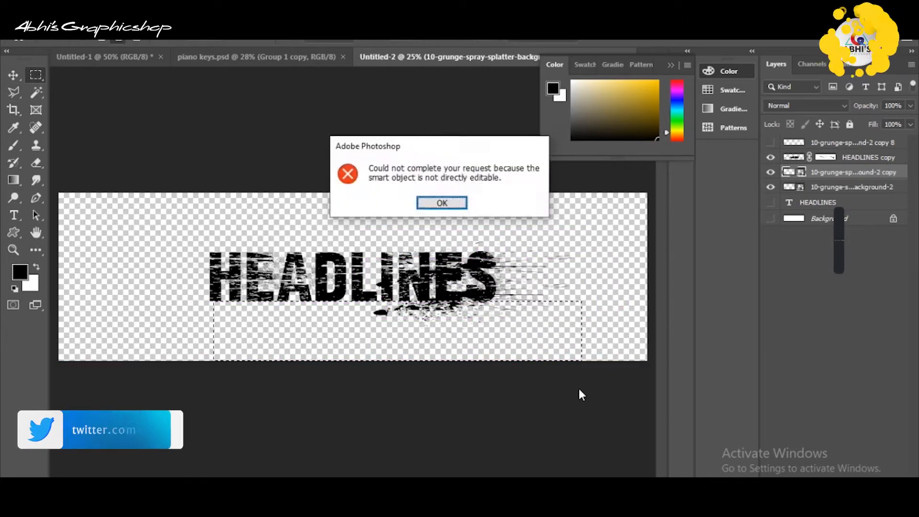
pyautogui.click(441, 205)
pyautogui.rightClick(880, 176)
pyautogui.click(724, 250)
pyautogui.press('Delete')
pyautogui.moveTo(266, 186); pyautogui.dragTo(330, 211)
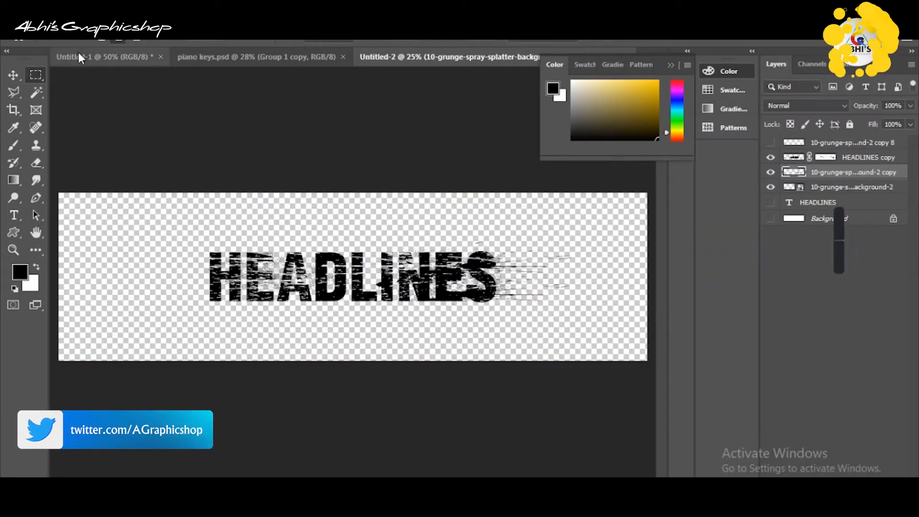
# Rasterize the two grunge splatter layers beneath the headline
pyautogui.keyDown('shift'); pyautogui.click(850, 187); pyautogui.keyUp('shift')
pyautogui.rightClick(850, 188)
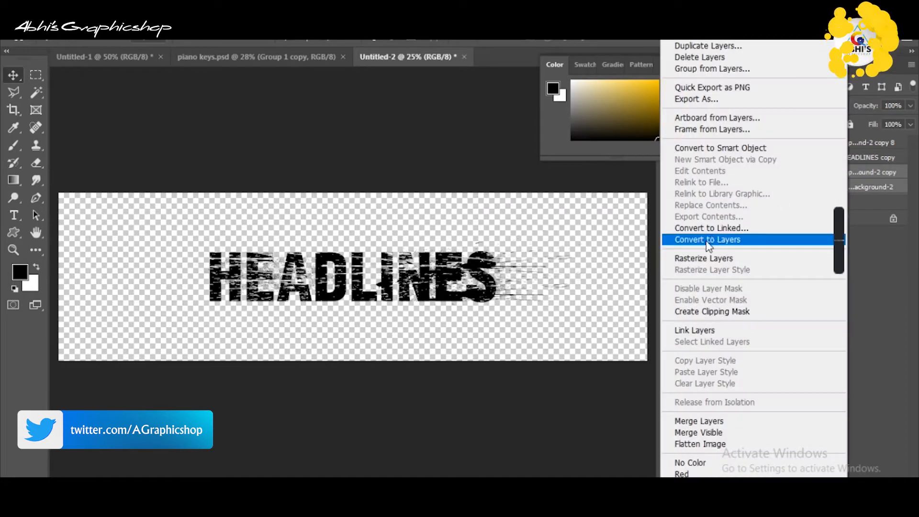
pyautogui.click(843, 189)
# Duplicate the trimmed splatter, flip it horizontally and place it over the start of HEADLINES
pyautogui.hotkey('ctrl', 'j')
pyautogui.hotkey('ctrl', 't')
pyautogui.rightClick(584, 369)
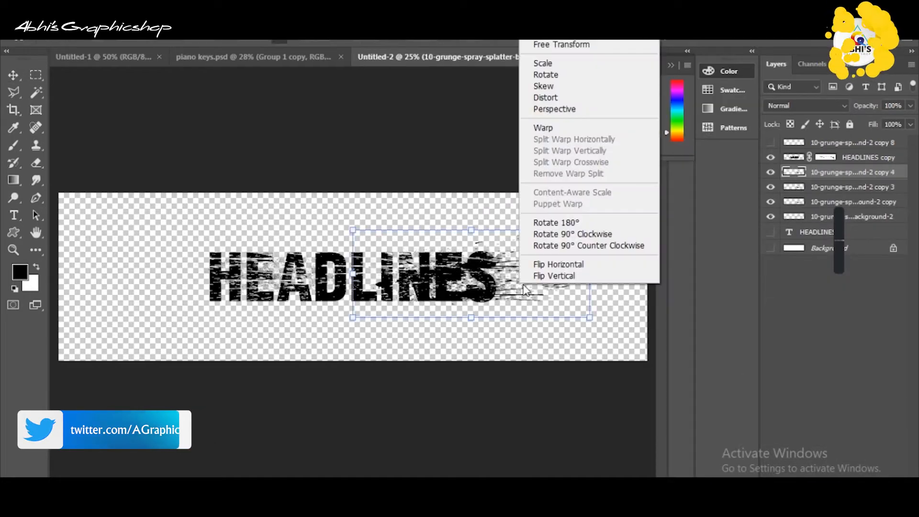
pyautogui.click(616, 329)
pyautogui.moveTo(103, 273); pyautogui.dragTo(53, 266)
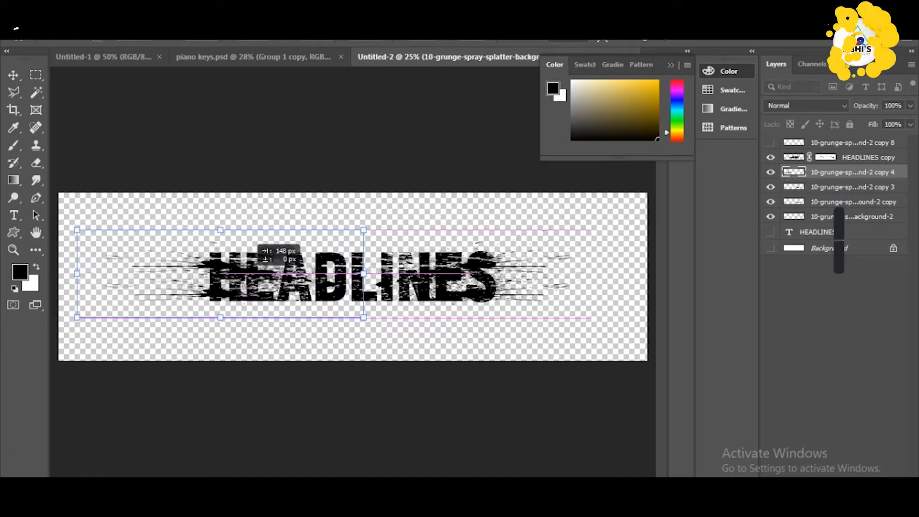
pyautogui.press('Return')
# Trim the outer specks of the flipped splatter and move another splatter copy over the middle of HEADLINES
pyautogui.moveTo(422, 376); pyautogui.dragTo(429, 371)
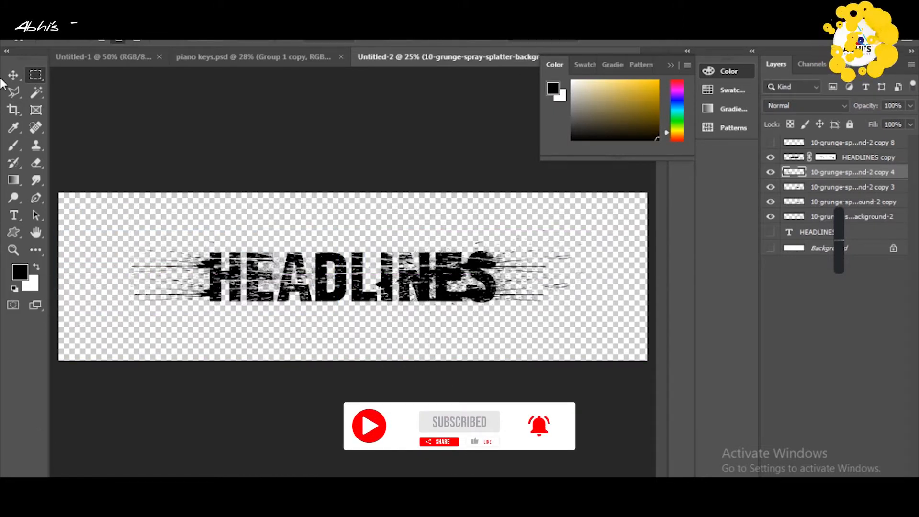
pyautogui.click(533, 236)
pyautogui.click(506, 296)
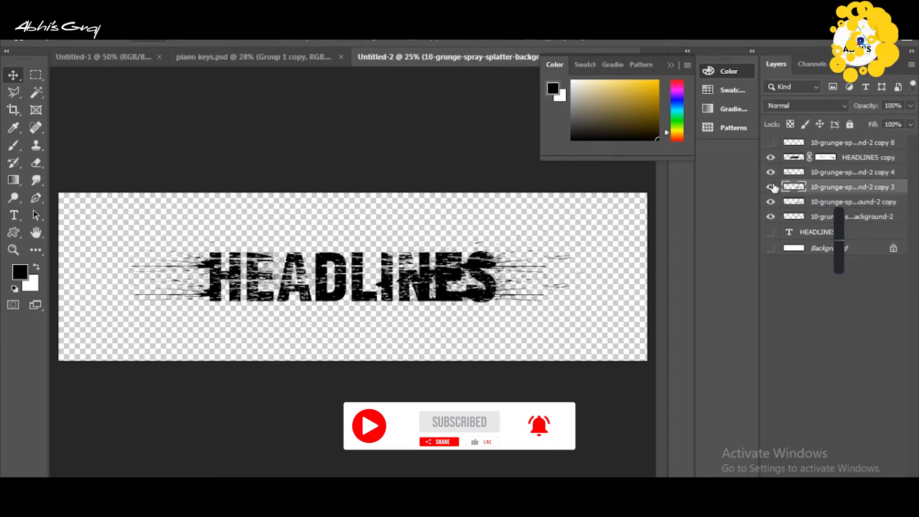
pyautogui.moveTo(511, 272); pyautogui.dragTo(371, 266)
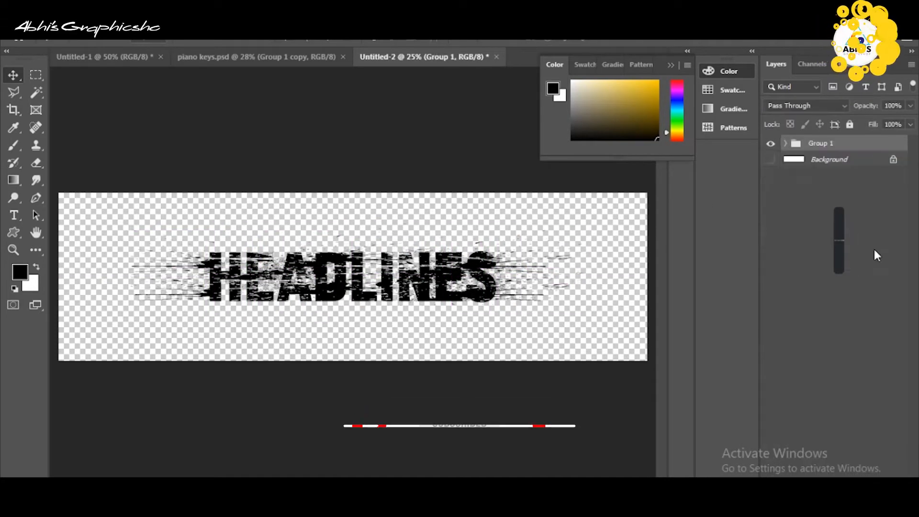
# Duplicate the headline artwork group and save the document as Headlines in the Piano folder
pyautogui.hotkey('ctrl', 'j')
pyautogui.hotkey('ctrl', 's')
pyautogui.write('Headlines')
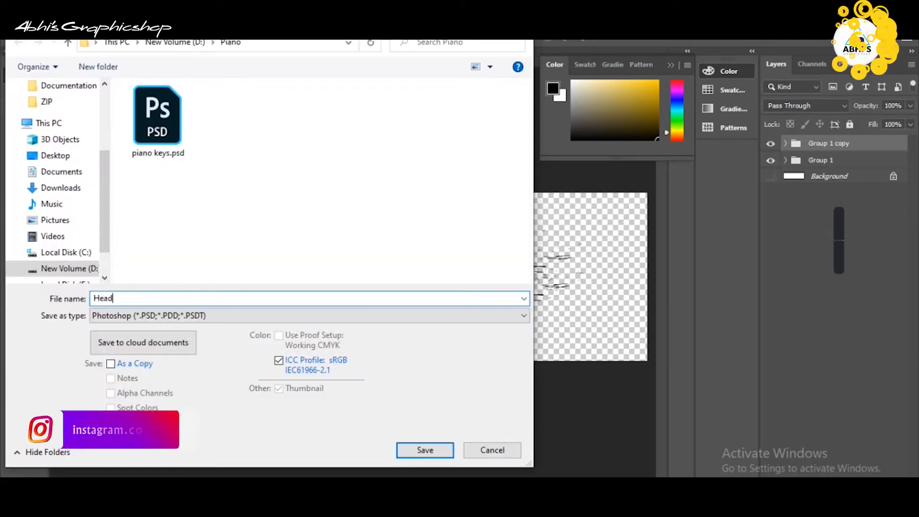
pyautogui.press('Return')
# Enlarge the duplicated HEADLINES artwork so its splatters nearly span the canvas width
pyautogui.press('c')
pyautogui.click(475, 241)
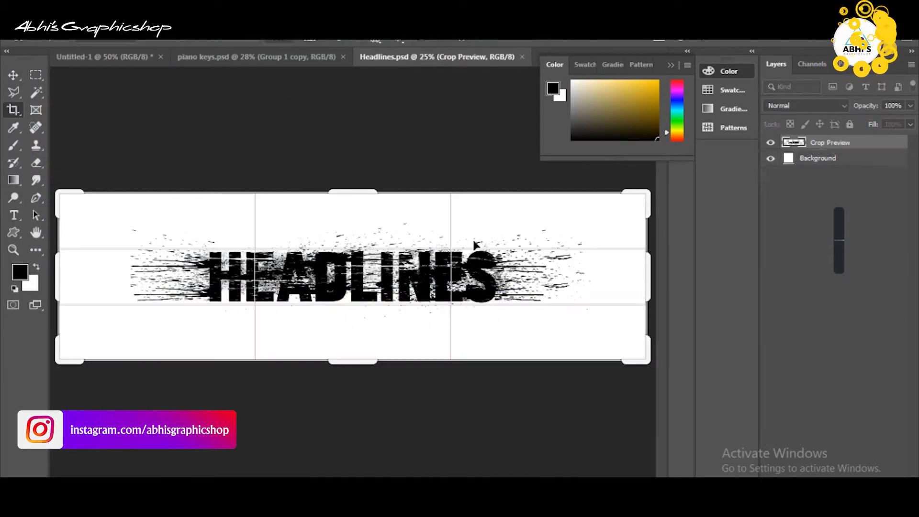
pyautogui.press('Return')
pyautogui.press('v')
pyautogui.moveTo(121, 274); pyautogui.dragTo(58, 275)
pyautogui.moveTo(648, 275); pyautogui.dragTo(721, 278)
pyautogui.press('Return')
# Hide the original headline group and merge Group 1 copy into a single layer
pyautogui.press('c')
pyautogui.click(771, 160)
pyautogui.hotkey('ctrl', 'e')
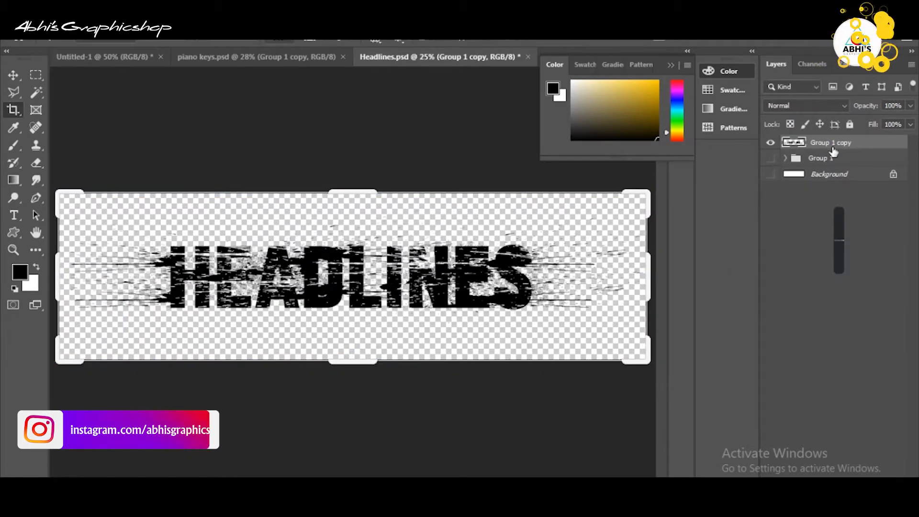
# Move the merged HEADLINES layer slightly upward on the canvas
pyautogui.click(503, 239)
pyautogui.press('Return')
pyautogui.moveTo(632, 242); pyautogui.dragTo(650, 215)
pyautogui.press('v')
pyautogui.click(414, 152)
pyautogui.moveTo(406, 265); pyautogui.dragTo(396, 258)
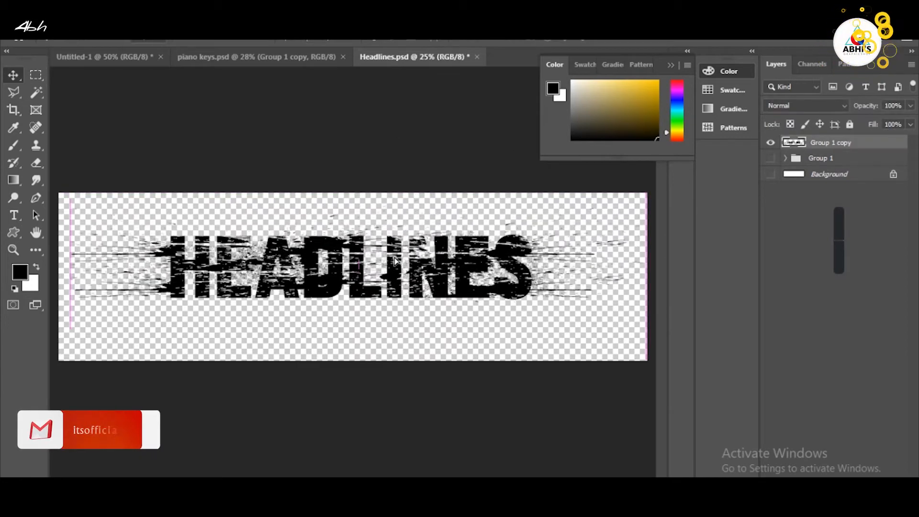
pyautogui.hotkey('ctrl', 'shift', 's')
pyautogui.click(392, 316)
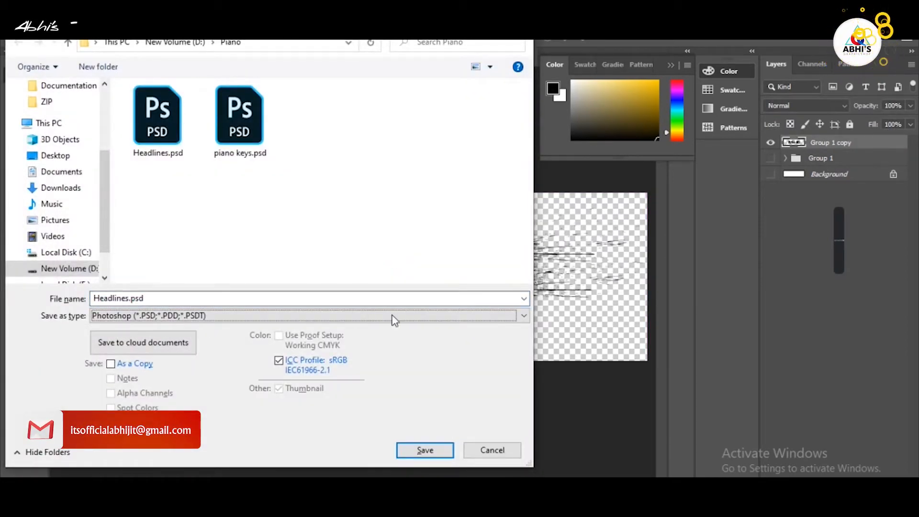
pyautogui.click(288, 263)
pyautogui.click(500, 449)
# Copy the merged HEADLINES layer from Headlines.psd into the yellow Untitled-1 document containing the piano keys
pyautogui.click(845, 173)
pyautogui.click(471, 53)
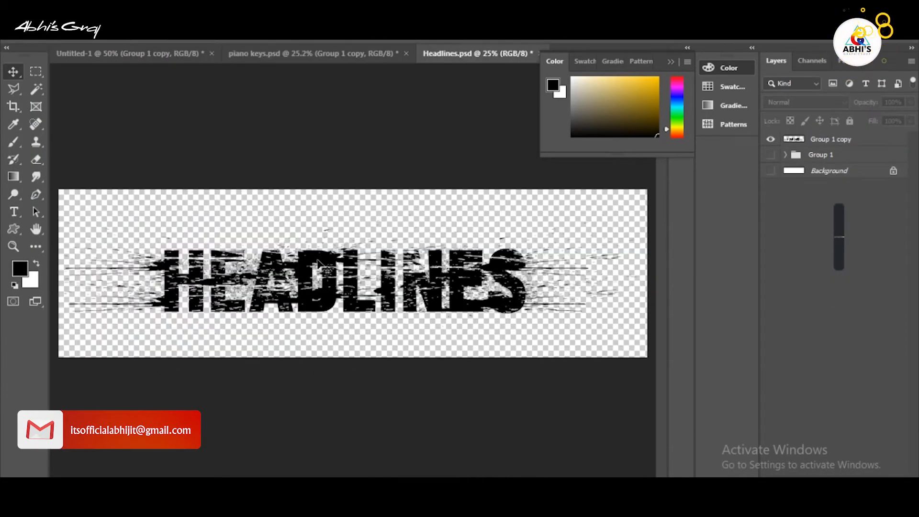
pyautogui.moveTo(365, 277); pyautogui.dragTo(309, 189)
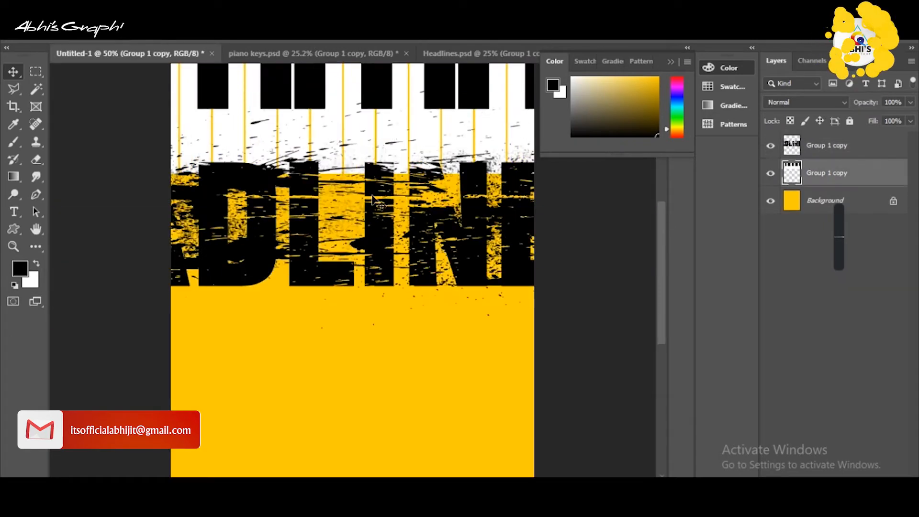
# Transform the headline and piano keys layers together, turning them vertical, flipping them horizontally and fitting them on the canvas
pyautogui.keyDown('shift'); pyautogui.click(862, 174); pyautogui.keyUp('shift')
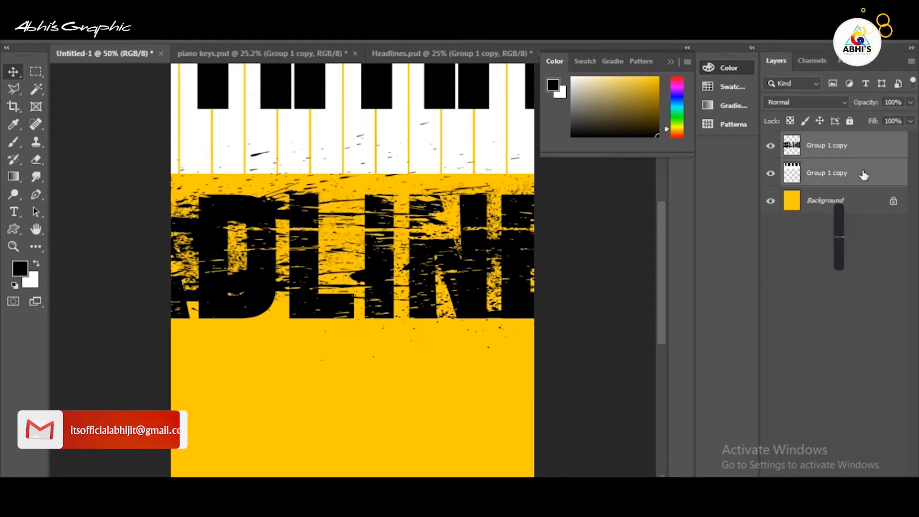
pyautogui.hotkey('ctrl', 't')
pyautogui.rightClick(476, 226)
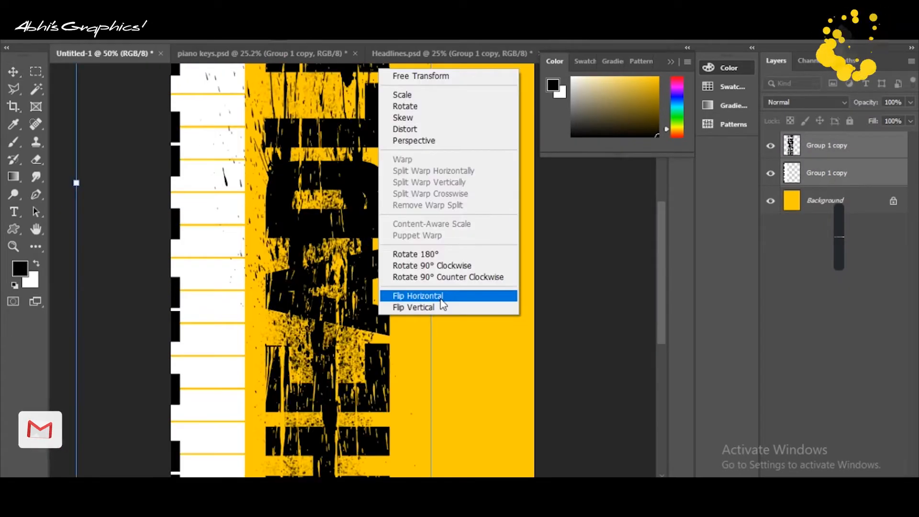
pyautogui.click(417, 296)
pyautogui.hotkey('ctrl', '-')
pyautogui.hotkey('ctrl', '-')
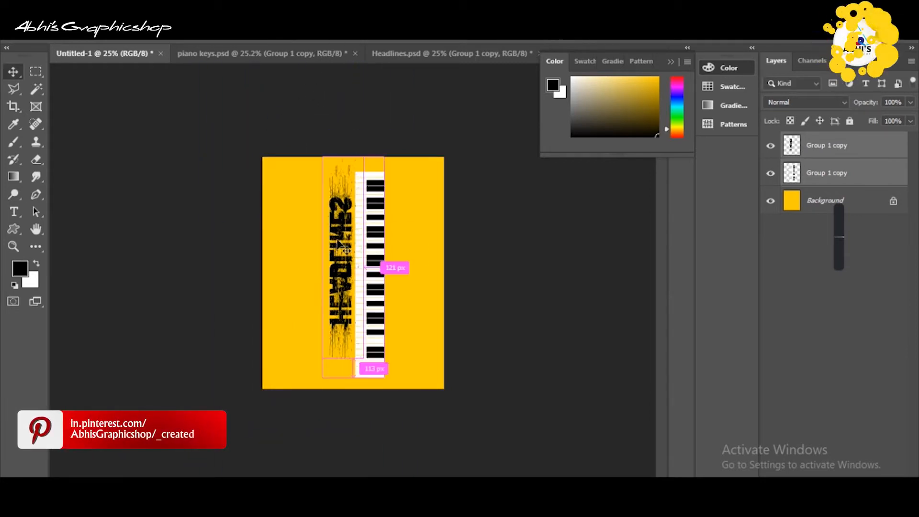
pyautogui.rightClick(339, 239)
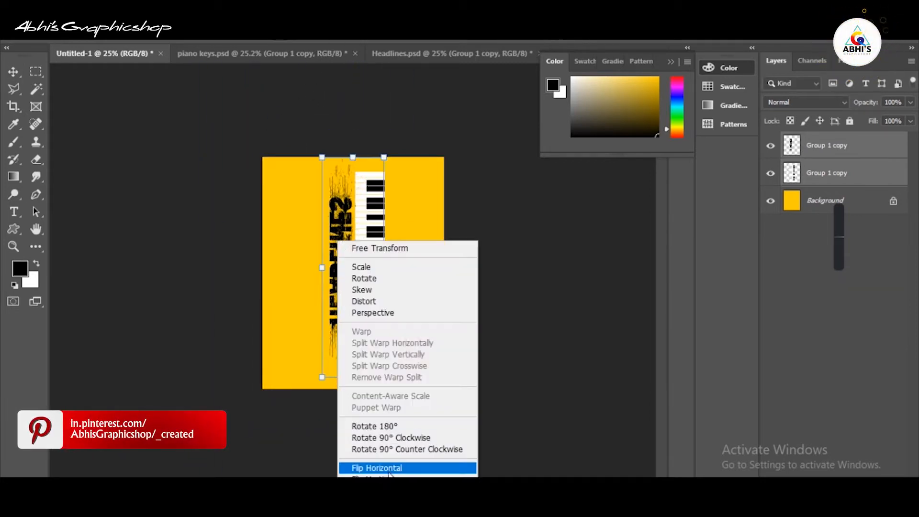
pyautogui.click(379, 465)
pyautogui.press('Return')
# Flip the HEADLINES layer vertically so it reads from top to bottom, and invert it to white
pyautogui.click(847, 145)
pyautogui.hotkey('ctrl', 't')
pyautogui.rightClick(336, 266)
pyautogui.click(357, 257)
pyautogui.rightClick(347, 284)
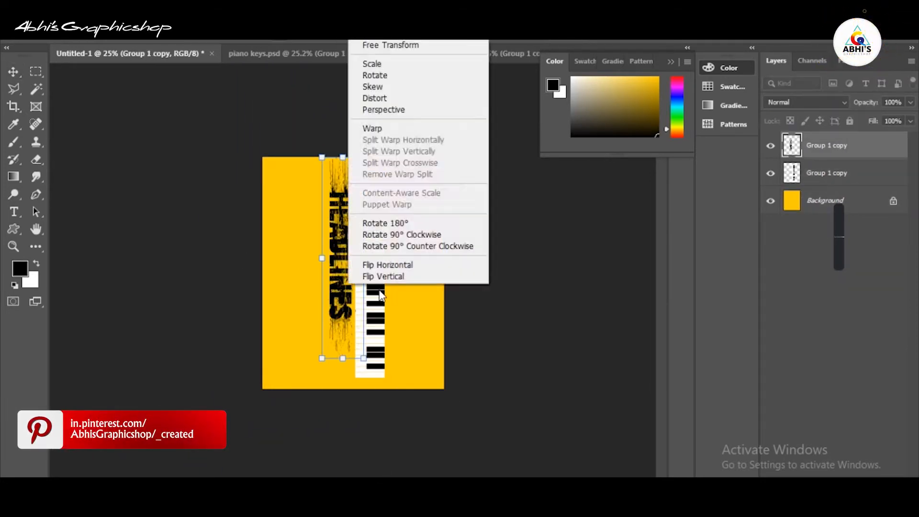
pyautogui.press('Escape')
pyautogui.press('Return')
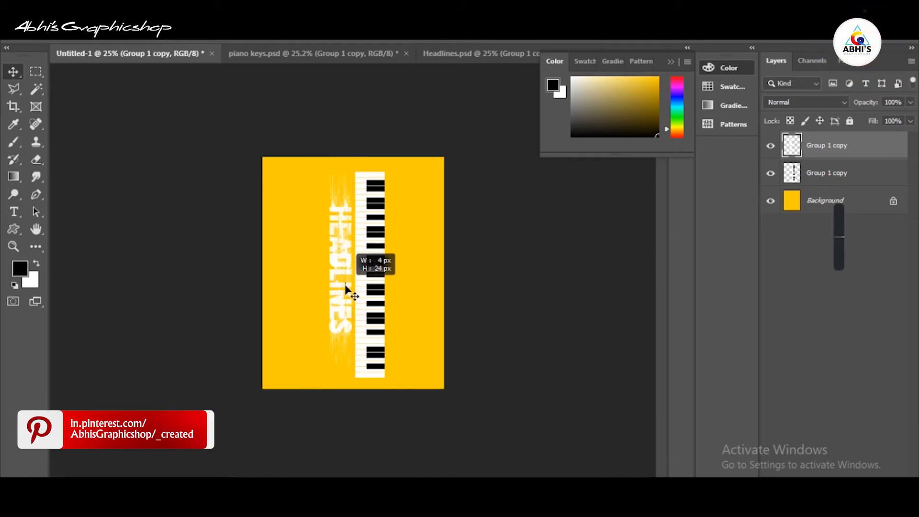
# Shift the headline and keys down and distort them together into a tilted perspective that narrows toward the upper end
pyautogui.hotkey('ctrl', '+')
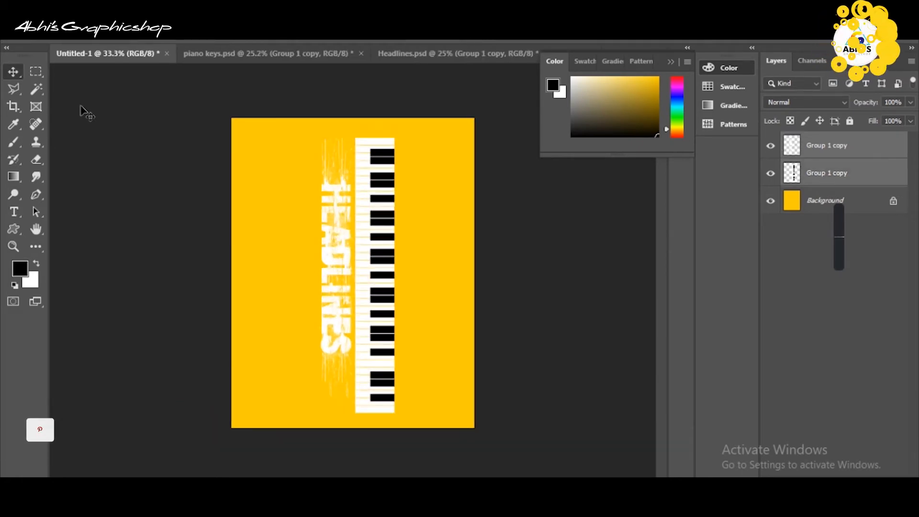
pyautogui.moveTo(381, 219); pyautogui.dragTo(382, 235)
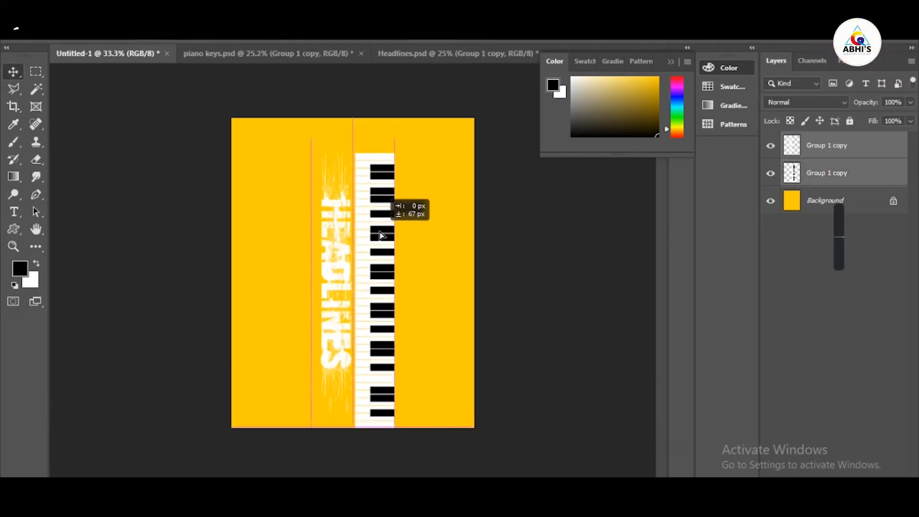
pyautogui.moveTo(439, 146); pyautogui.dragTo(393, 116)
pyautogui.moveTo(440, 404); pyautogui.dragTo(493, 401)
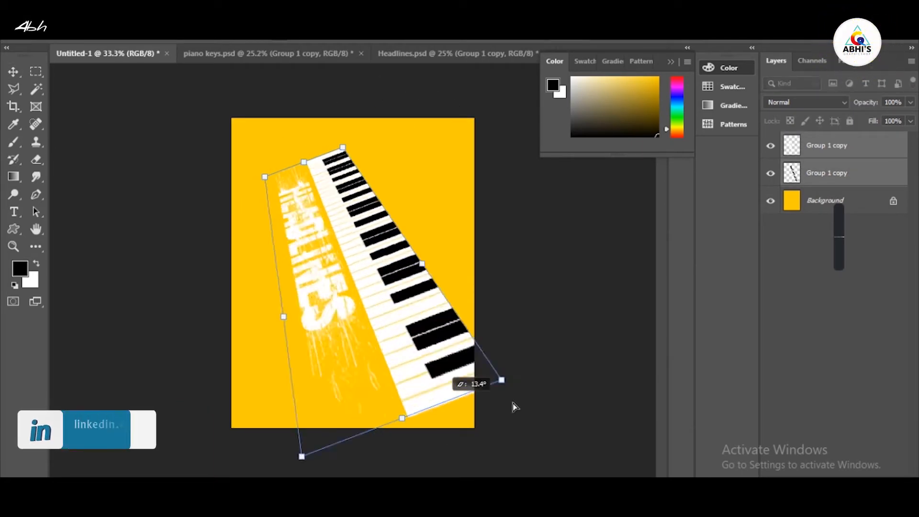
pyautogui.moveTo(323, 180); pyautogui.dragTo(309, 189)
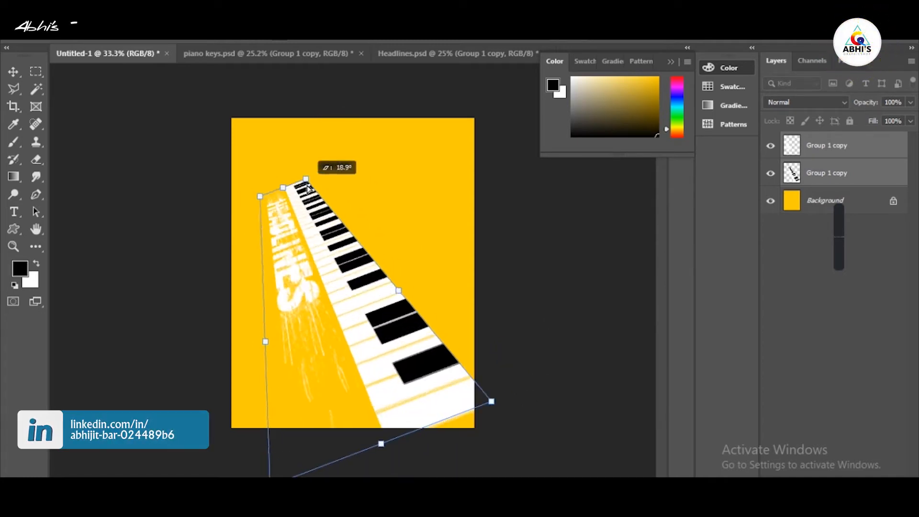
pyautogui.moveTo(492, 402)
pyautogui.mouseDown()
pyautogui.moveTo(472, 405)
pyautogui.moveTo(492, 397)
pyautogui.mouseUp()
pyautogui.moveTo(282, 297); pyautogui.dragTo(290, 296)
# Rotate the perspective artwork clockwise to stand more upright and reposition the white headline beside the keys
pyautogui.hotkey('ctrl', 't')
pyautogui.moveTo(581, 230); pyautogui.dragTo(597, 277)
pyautogui.press('Return')
pyautogui.moveTo(327, 319); pyautogui.dragTo(334, 335)
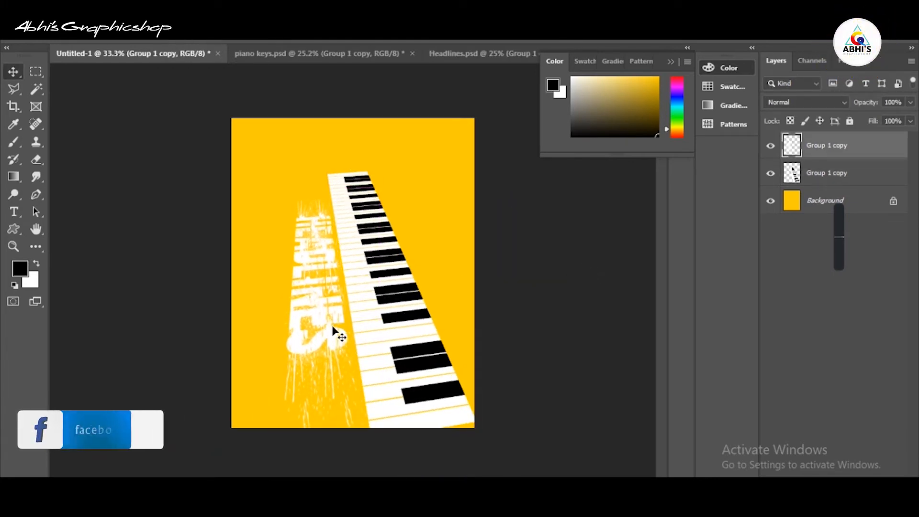
# Rotate the piano keys and headline layers together counter-clockwise, and resize them to span more of the poster
pyautogui.click(369, 312)
pyautogui.keyDown('shift'); pyautogui.click(334, 329); pyautogui.keyUp('shift')
pyautogui.hotkey('ctrl', 't')
pyautogui.moveTo(370, 171); pyautogui.dragTo(370, 96)
pyautogui.moveTo(393, 191); pyautogui.dragTo(365, 230)
pyautogui.moveTo(501, 192); pyautogui.dragTo(483, 139)
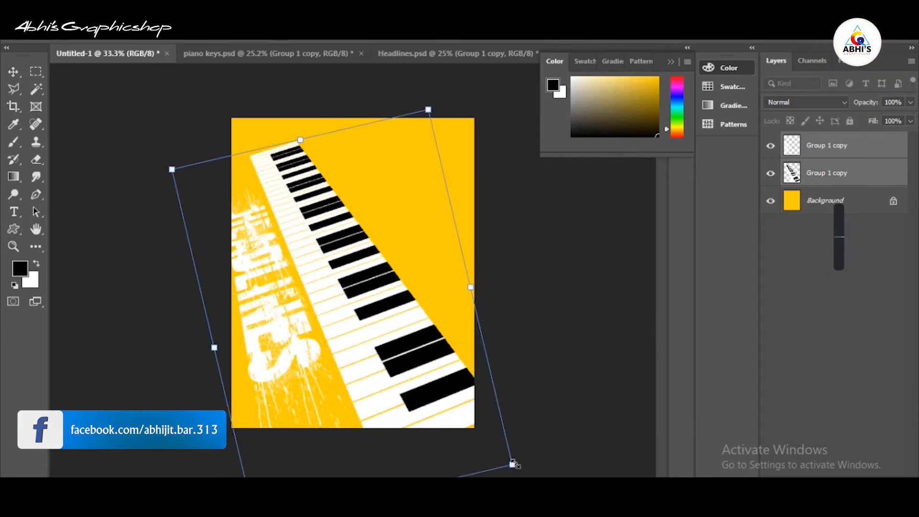
pyautogui.moveTo(471, 287); pyautogui.dragTo(485, 283)
# Distort the keys and headline so they recede toward the poster's upper left, and fine-tune their placement
pyautogui.rightClick(416, 119)
pyautogui.click(446, 180)
pyautogui.moveTo(307, 139); pyautogui.dragTo(337, 251)
pyautogui.moveTo(364, 345); pyautogui.dragTo(336, 255)
pyautogui.moveTo(374, 419); pyautogui.dragTo(420, 502)
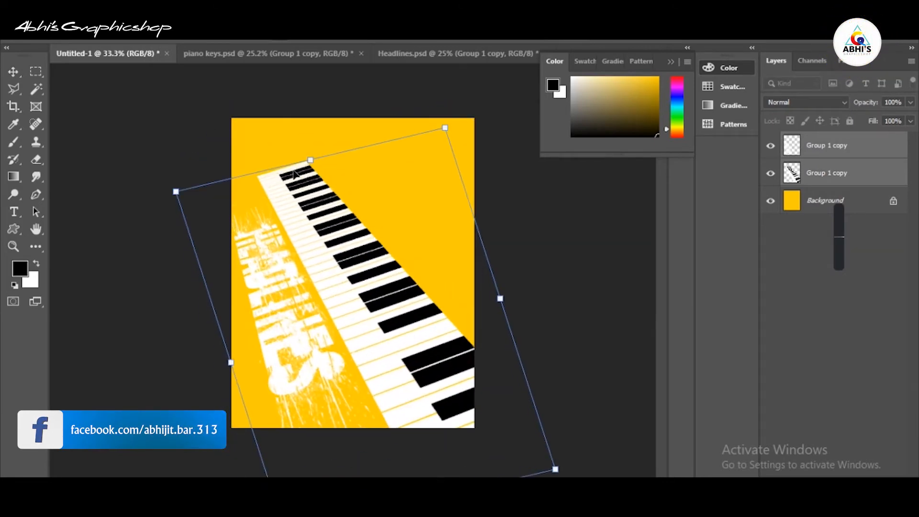
pyautogui.moveTo(310, 160)
pyautogui.mouseDown()
pyautogui.moveTo(287, 101)
pyautogui.moveTo(300, 150)
pyautogui.mouseUp()
pyautogui.moveTo(318, 256); pyautogui.dragTo(329, 255)
pyautogui.press('Return')
# Try cropping the poster's upper edge to cut off the far end of the piano keys
pyautogui.press('c')
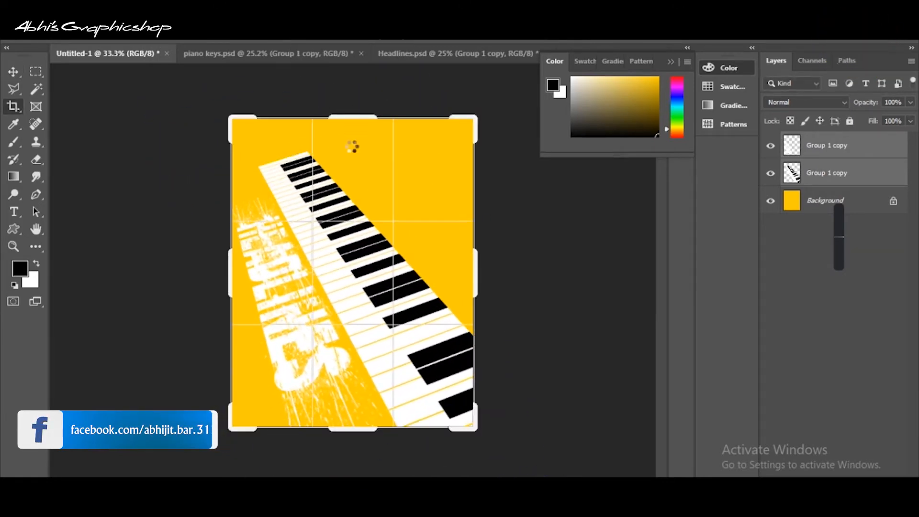
pyautogui.moveTo(353, 118); pyautogui.dragTo(355, 149)
pyautogui.press('Return')
pyautogui.hotkey('ctrl', '0')
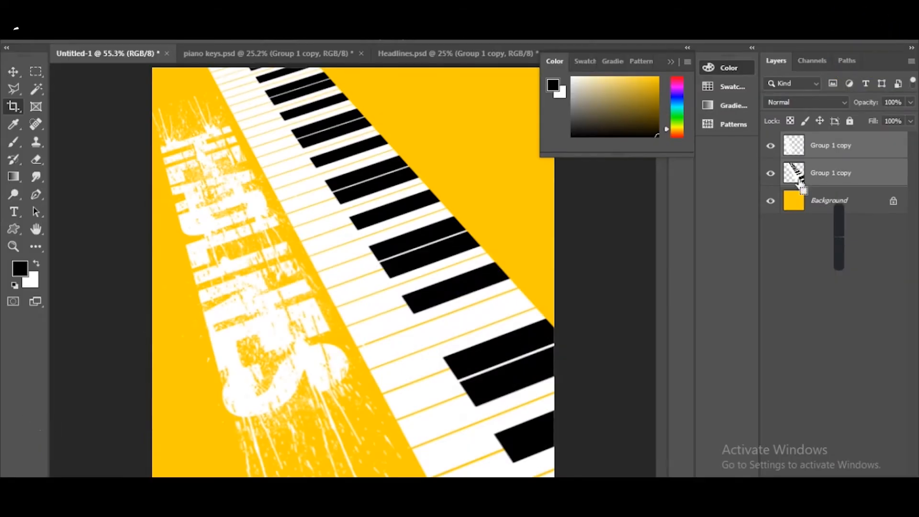
# Try perspective and distort transforms on the cropped artwork, cancel them and undo the crop
pyautogui.hotkey('ctrl', 't')
pyautogui.rightClick(358, 127)
pyautogui.click(396, 202)
pyautogui.moveTo(353, 69); pyautogui.dragTo(349, 181)
pyautogui.hotkey('ctrl', 'z')
pyautogui.rightClick(348, 179)
pyautogui.click(379, 240)
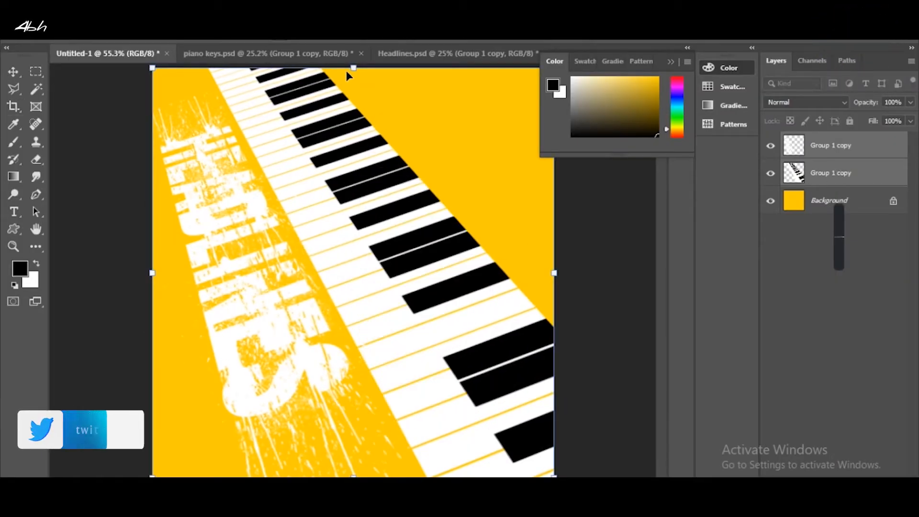
pyautogui.moveTo(352, 69); pyautogui.dragTo(211, 130)
pyautogui.moveTo(259, 224); pyautogui.dragTo(344, 223)
pyautogui.press('Escape')
pyautogui.hotkey('ctrl', 'z')
pyautogui.hotkey('ctrl', '0')
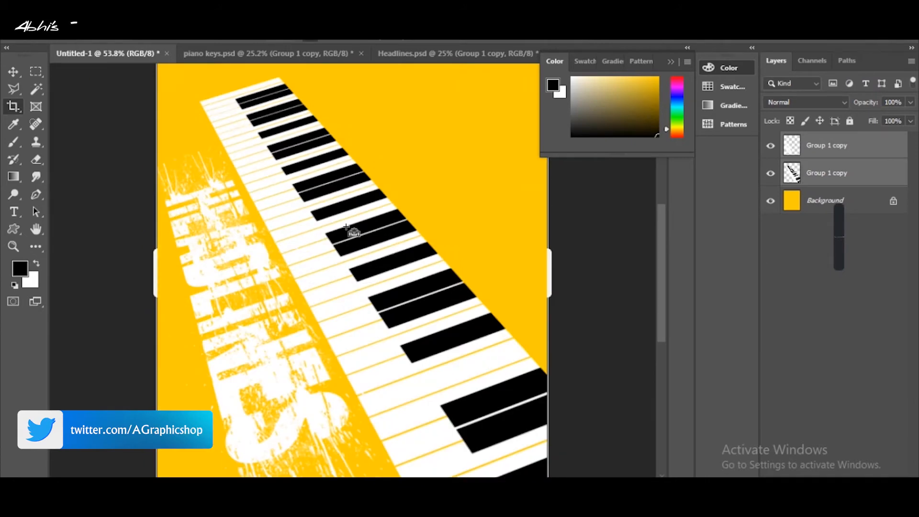
# Skew the keys and headline together so the keys run diagonally from the poster's upper-left edge to its lower right
pyautogui.hotkey('ctrl', 't')
pyautogui.rightClick(346, 227)
pyautogui.click(379, 272)
pyautogui.moveTo(410, 77); pyautogui.dragTo(275, 62)
pyautogui.hotkey('ctrl', '-')
pyautogui.hotkey('ctrl', '-')
pyautogui.hotkey('ctrl', '-')
pyautogui.moveTo(366, 246); pyautogui.dragTo(398, 224)
pyautogui.moveTo(349, 170); pyautogui.dragTo(326, 125)
pyautogui.press('Return')
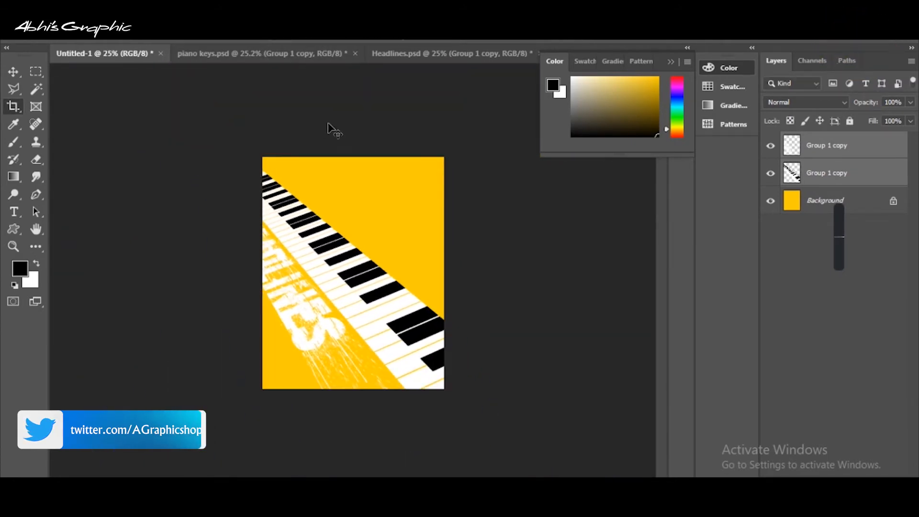
# Resize the HEADLINES text and reposition it along the lower side of the keys so the whole word fits on the poster
pyautogui.moveTo(335, 297); pyautogui.dragTo(357, 363)
pyautogui.hotkey('ctrl', 't')
pyautogui.moveTo(456, 232); pyautogui.dragTo(418, 281)
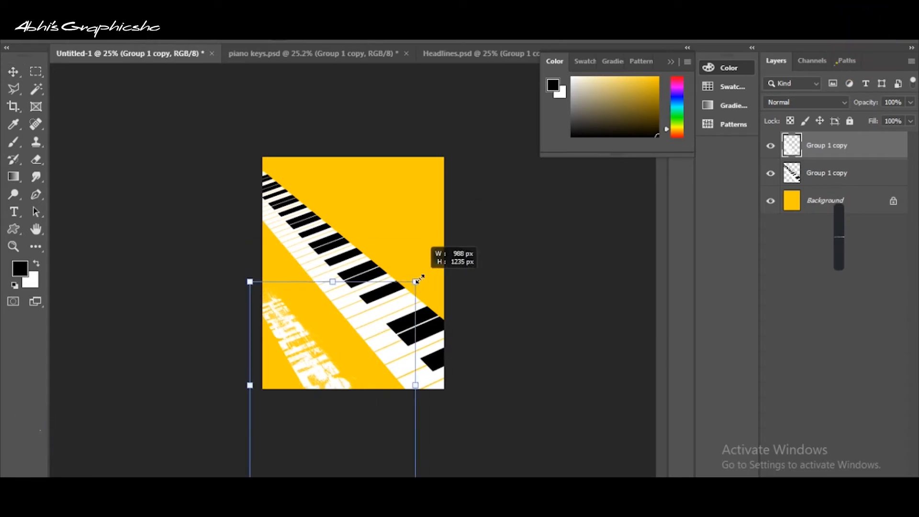
pyautogui.moveTo(342, 369); pyautogui.dragTo(354, 333)
pyautogui.moveTo(430, 454); pyautogui.dragTo(451, 479)
pyautogui.moveTo(368, 385)
pyautogui.mouseDown()
pyautogui.moveTo(361, 372)
pyautogui.moveTo(364, 381)
pyautogui.mouseUp()
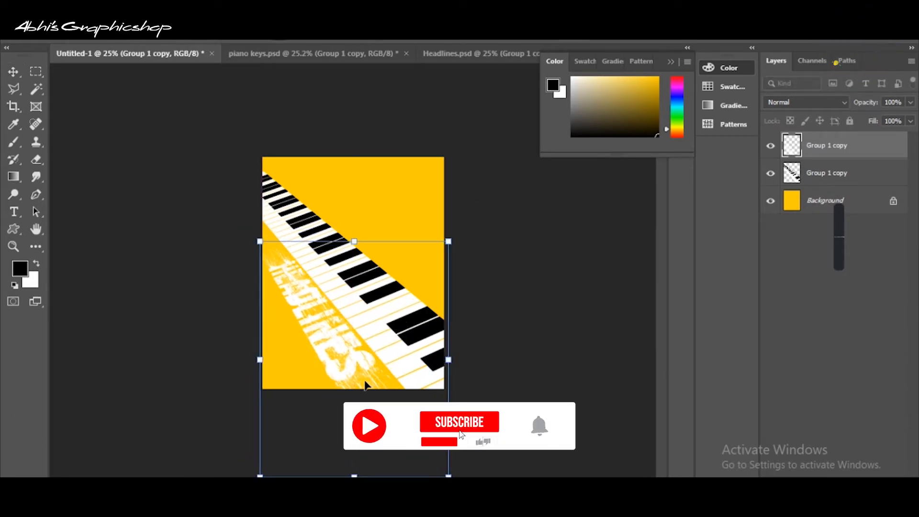
pyautogui.moveTo(487, 253); pyautogui.dragTo(488, 253)
# Add the small black text YOUR SUB-HEADINGS HERE in the yellow area above the keys
pyautogui.hotkey('ctrl', '+')
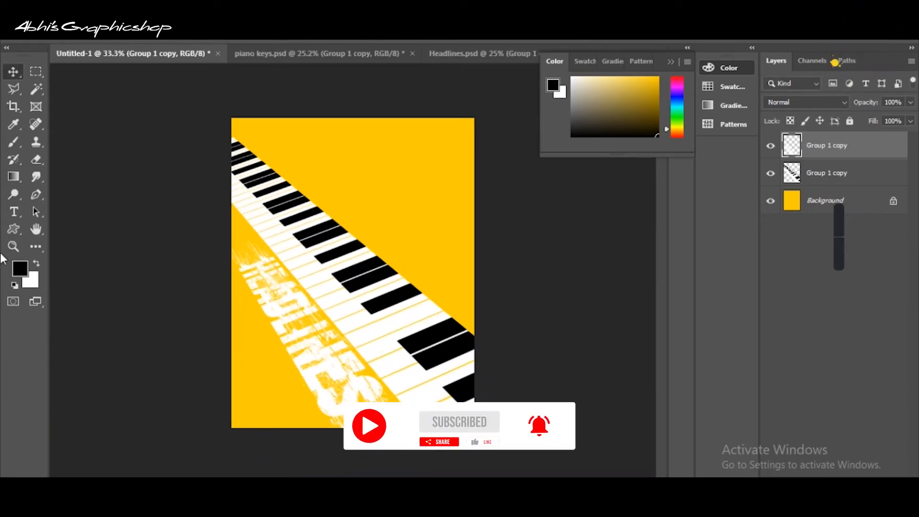
pyautogui.hotkey('ctrl', '+')
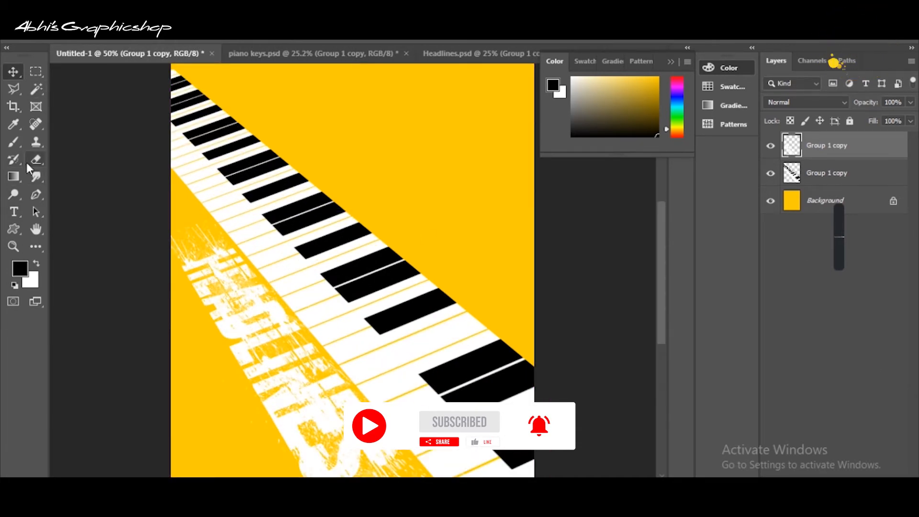
pyautogui.click(14, 214)
pyautogui.click(320, 110)
pyautogui.write('YOUR SUB')
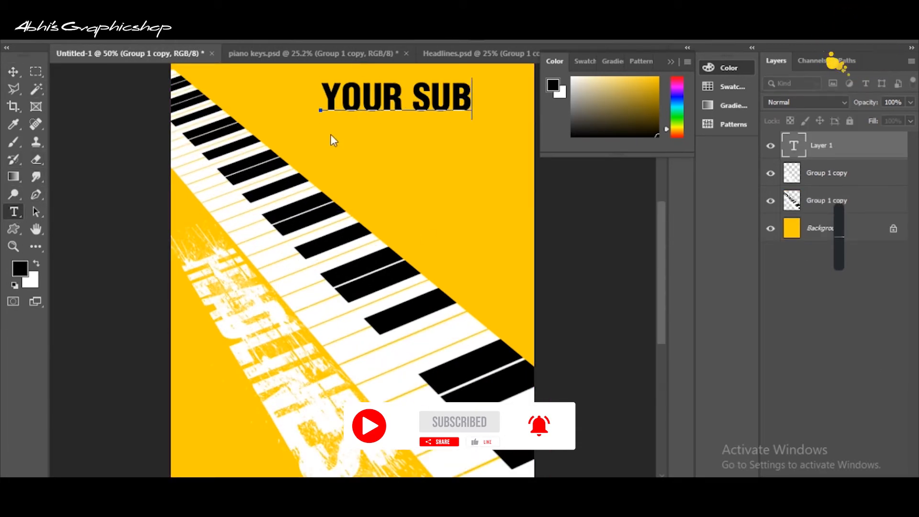
pyautogui.write('_HEA')
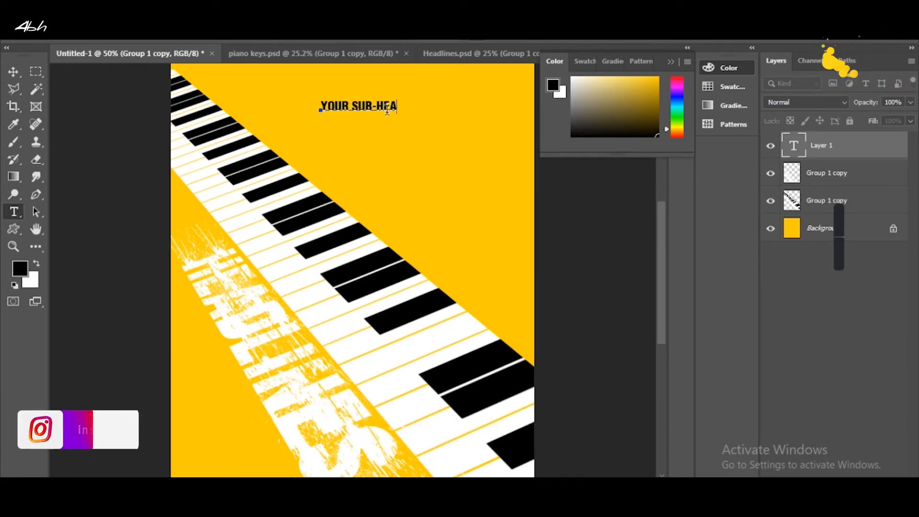
pyautogui.write('DINGS')
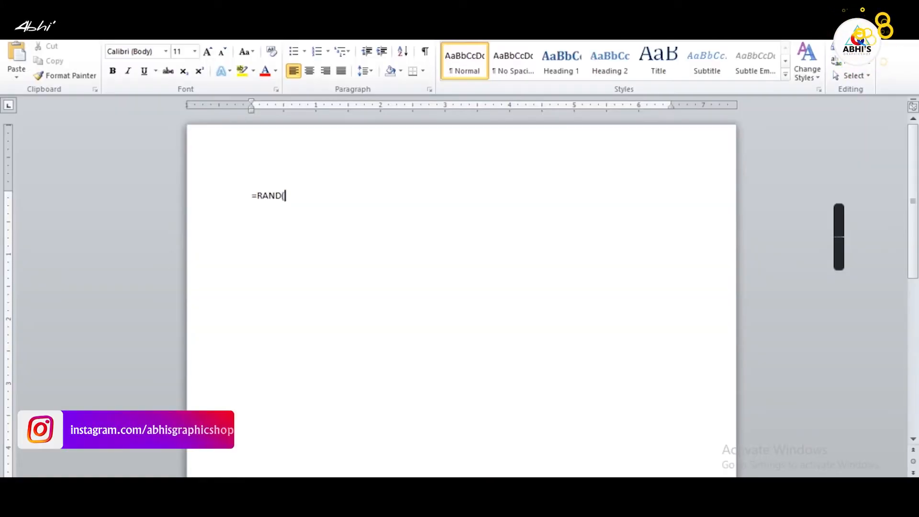
# Generate filler text in Word with the RAND function, place it in a text box beneath the sub-heading and set it in Gotham
pyautogui.press('Return')
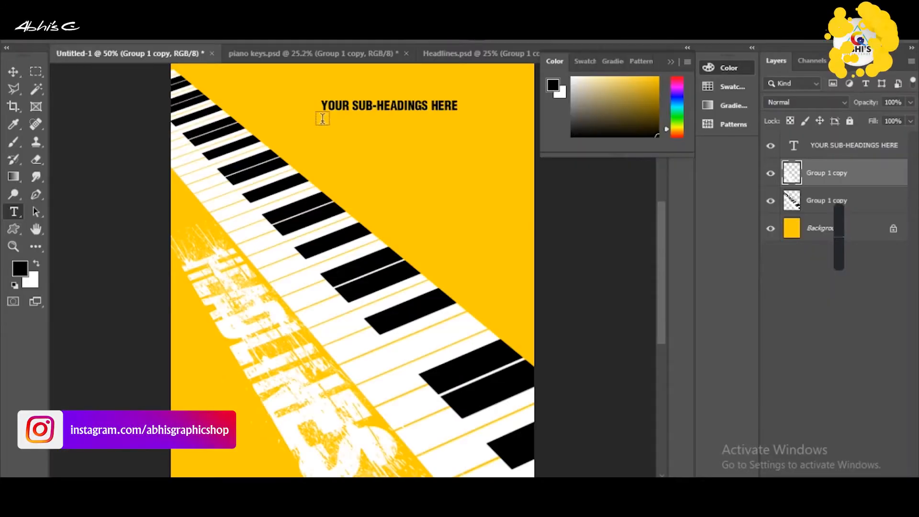
pyautogui.moveTo(321, 119); pyautogui.dragTo(469, 176)
pyautogui.click(136, 39)
pyautogui.write('g')
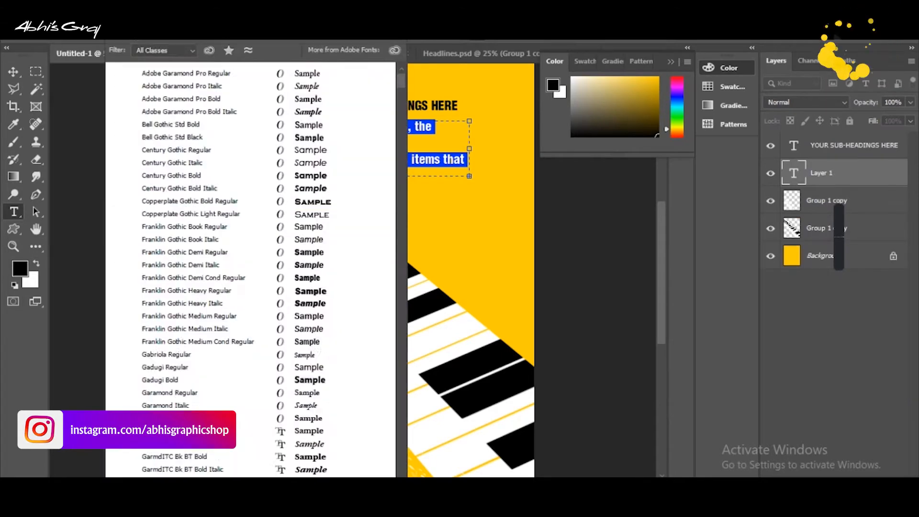
pyautogui.click(246, 86)
pyautogui.click(136, 38)
pyautogui.write('gotham')
pyautogui.press('Return')
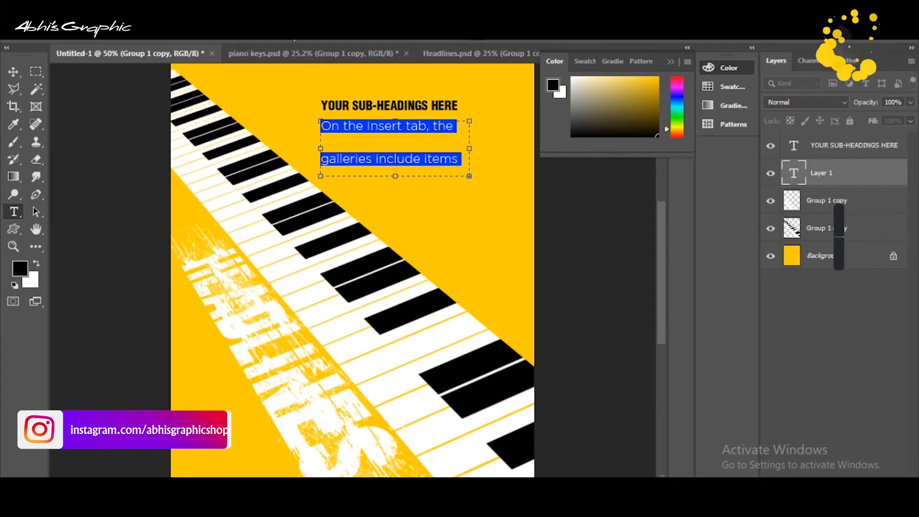
# Set the filler paragraph to 4 pt with 6.01 pt leading, widen its text box and move it closer to the sub-heading
pyautogui.moveTo(295, 41); pyautogui.dragTo(314, 41)
pyautogui.hotkey('ctrl', 't')
pyautogui.moveTo(608, 150); pyautogui.dragTo(595, 154)
pyautogui.moveTo(469, 149); pyautogui.dragTo(514, 149)
pyautogui.click(546, 148)
pyautogui.press('Down')
pyautogui.press('Down')
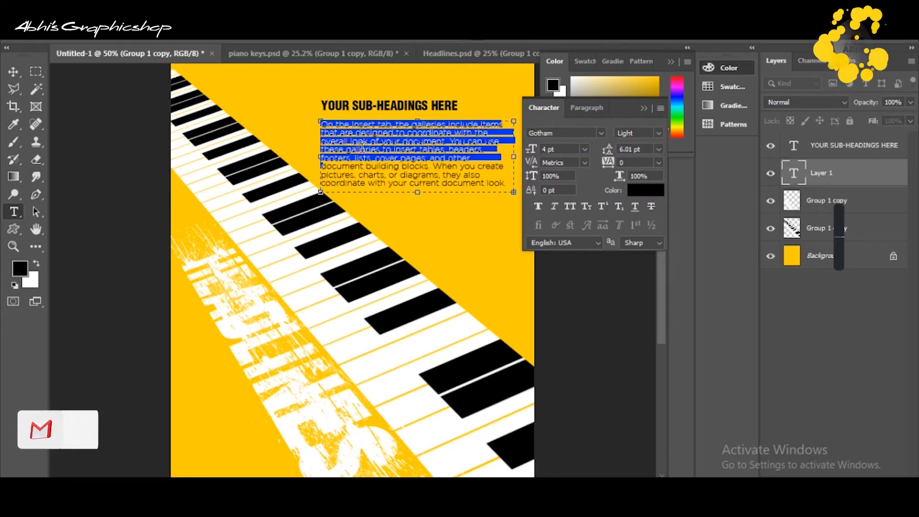
pyautogui.press('Return')
pyautogui.click(13, 72)
pyautogui.moveTo(374, 132); pyautogui.dragTo(375, 128)
pyautogui.click(644, 108)
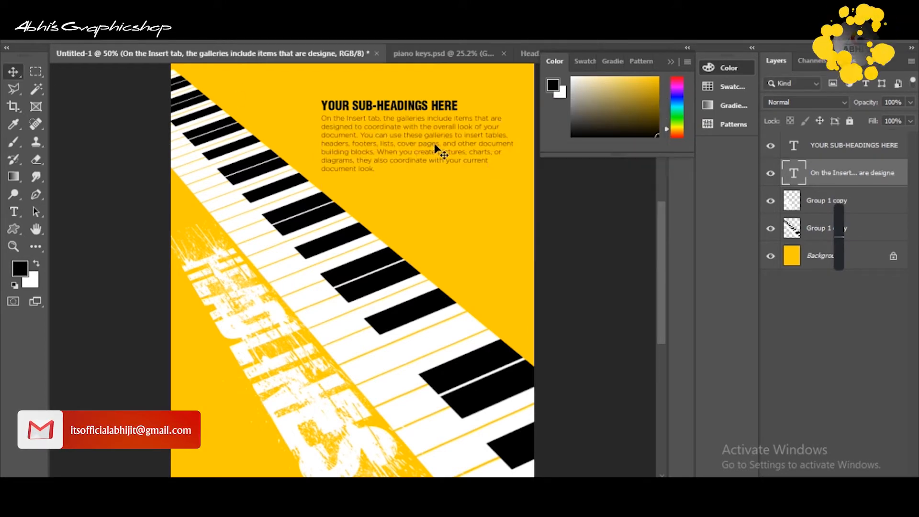
# Duplicate the sub-heading and change the copy's text to YOUR SLOGAN HERE
pyautogui.click(426, 110)
pyautogui.moveTo(426, 111); pyautogui.dragTo(433, 136)
pyautogui.doubleClick(431, 134)
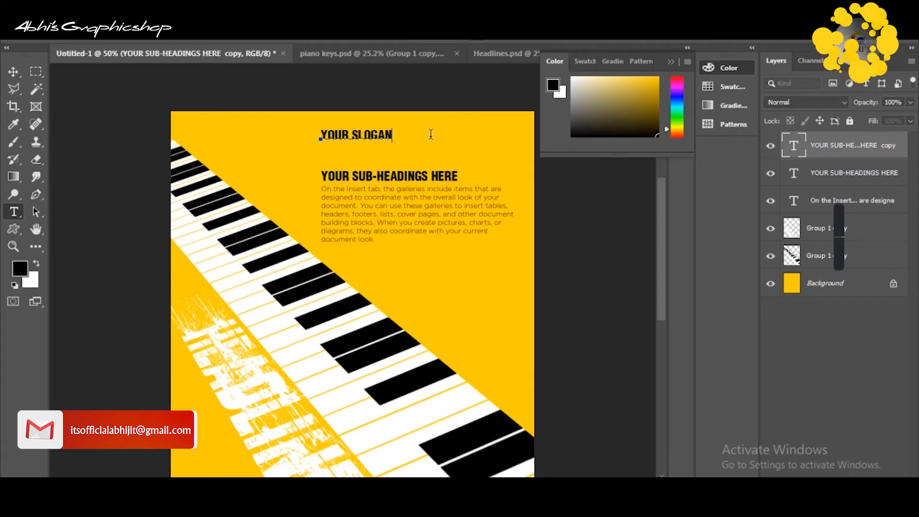
# Duplicate the sub-heading below the paragraph, change the copy to DATE & OTHER THINGS and scale it down
pyautogui.click(13, 72)
pyautogui.moveTo(386, 176); pyautogui.dragTo(385, 242)
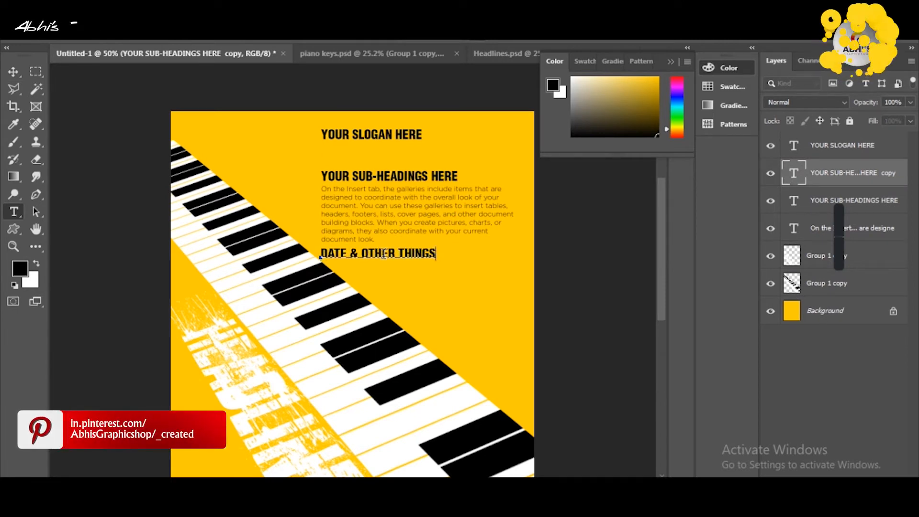
pyautogui.click(13, 72)
pyautogui.hotkey('ctrl', 't')
pyautogui.moveTo(436, 247); pyautogui.dragTo(411, 243)
pyautogui.press('Return')
# Move the paragraph layer above the YOUR SUB-HEADINGS HERE layer in the layer order
pyautogui.keyDown('shift'); pyautogui.click(817, 229); pyautogui.keyUp('shift')
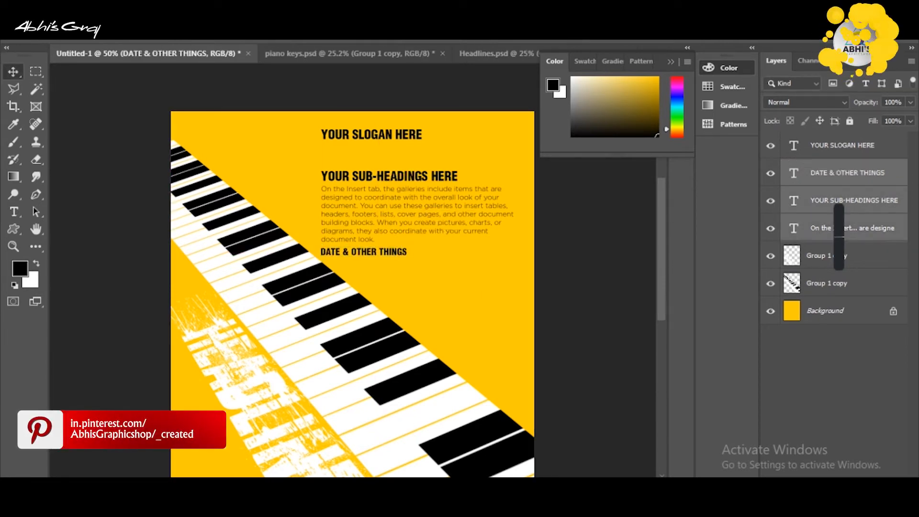
pyautogui.hotkey('ctrl', 'z')
pyautogui.click(817, 229)
pyautogui.moveTo(826, 199); pyautogui.dragTo(817, 198)
pyautogui.click(853, 229)
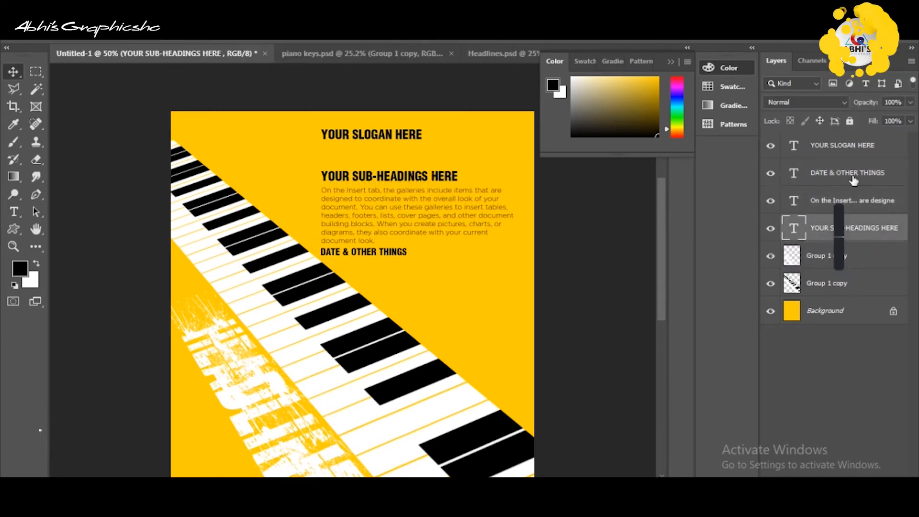
# Duplicate the sub-heading, paragraph and date text layers and merge the copies into a single layer
pyautogui.keyDown('shift'); pyautogui.click(854, 176); pyautogui.keyUp('shift')
pyautogui.moveTo(867, 227); pyautogui.dragTo(878, 480)
pyautogui.hotkey('ctrl', 'e')
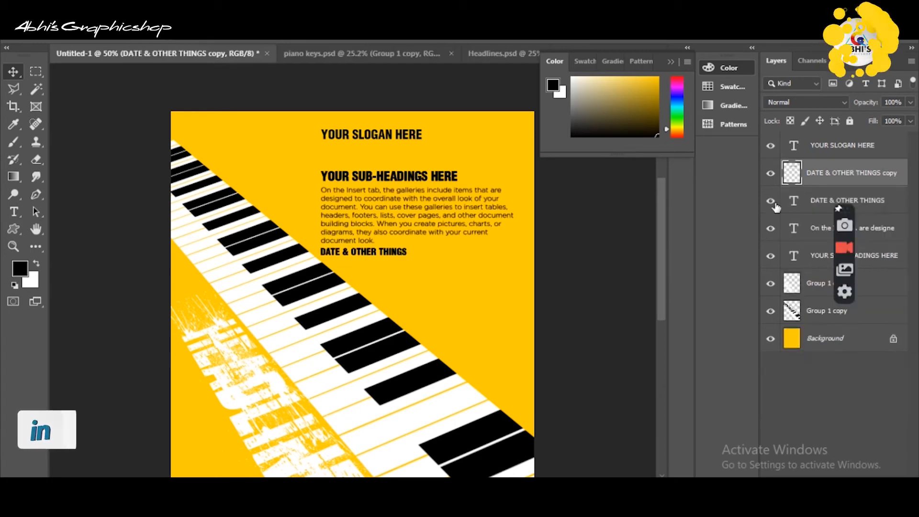
# Group the original sub-heading, paragraph and date text layers and hide the group
pyautogui.click(836, 201)
pyautogui.keyDown('shift'); pyautogui.click(869, 256); pyautogui.keyUp('shift')
pyautogui.moveTo(870, 256); pyautogui.dragTo(863, 480)
pyautogui.click(771, 195)
# Move YOUR SLOGAN HERE down closer to the sub-heading and merge it with a new blank layer to rasterize it
pyautogui.moveTo(395, 135); pyautogui.dragTo(395, 155)
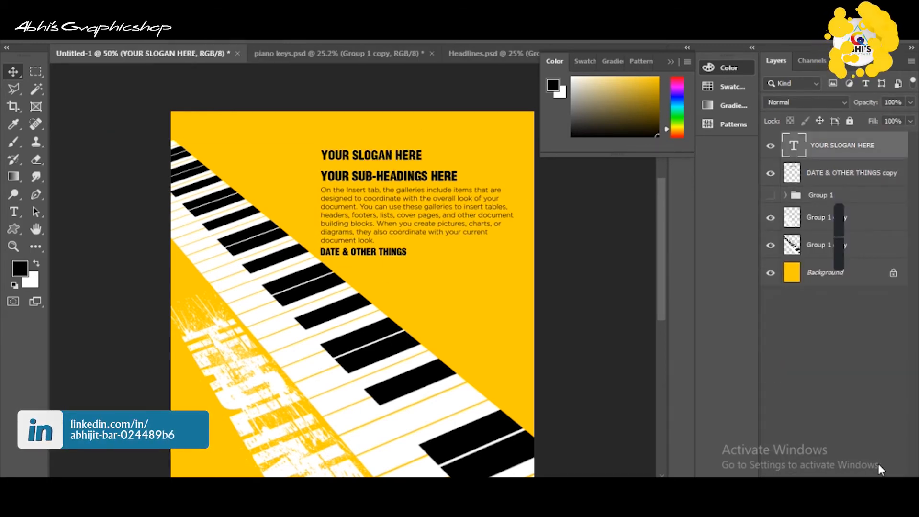
pyautogui.click(882, 479)
pyautogui.keyDown('shift'); pyautogui.click(869, 173); pyautogui.keyUp('shift')
pyautogui.hotkey('ctrl', 'e')
# Try a perspective transform on the slogan and merged text layers, undo it and switch to another transform mode
pyautogui.keyDown('shift'); pyautogui.click(882, 182); pyautogui.keyUp('shift')
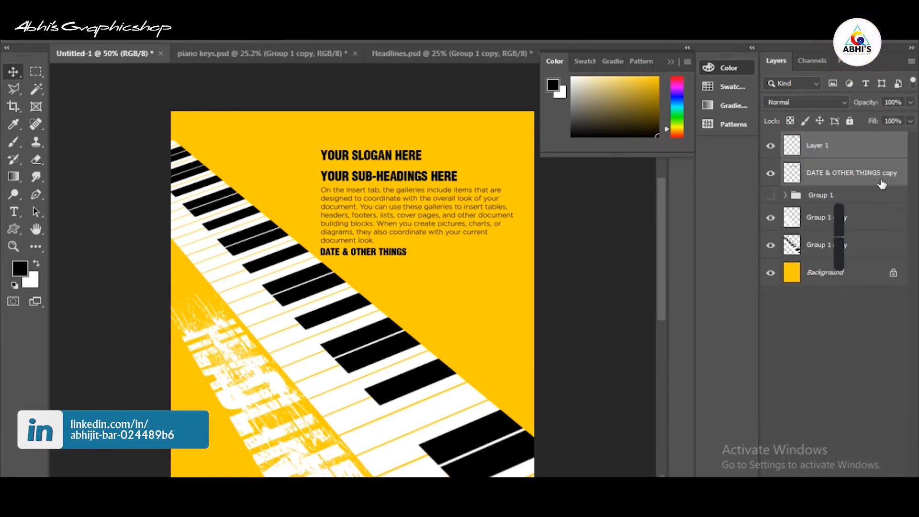
pyautogui.hotkey('ctrl', 'r')
pyautogui.rightClick(355, 211)
pyautogui.click(458, 186)
pyautogui.scroll(-2, 438, 204)
pyautogui.hotkey('ctrl', 'r')
pyautogui.hotkey('ctrl', 't')
pyautogui.rightClick(424, 191)
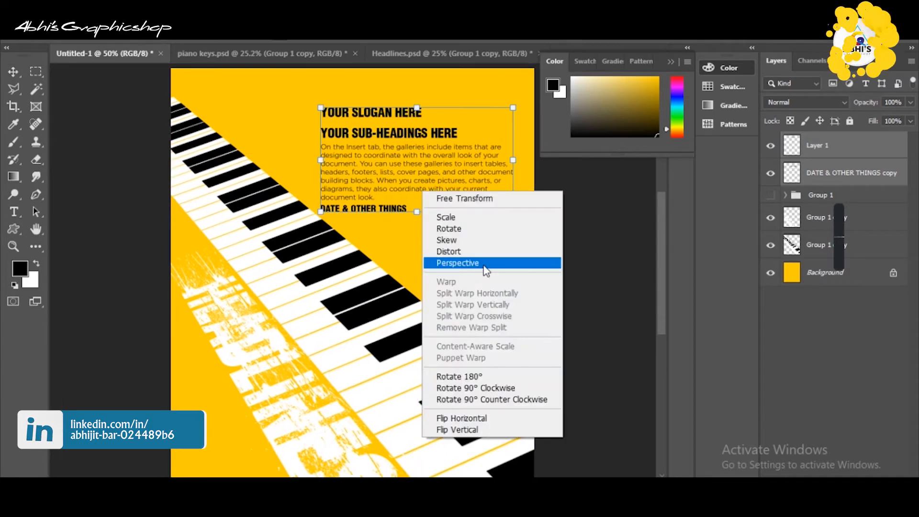
pyautogui.click(485, 266)
pyautogui.moveTo(513, 212); pyautogui.dragTo(507, 168)
pyautogui.hotkey('ctrl', 'z')
pyautogui.rightClick(488, 120)
pyautogui.click(525, 163)
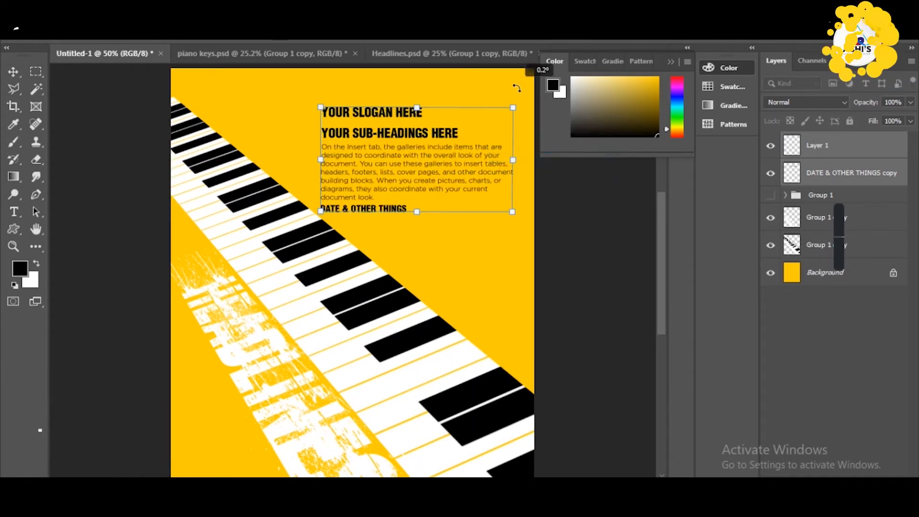
# Rotate the merged sub-heading text block clockwise by about 56.5° and move it below the headline at the poster's lower left
pyautogui.moveTo(520, 221); pyautogui.dragTo(519, 257)
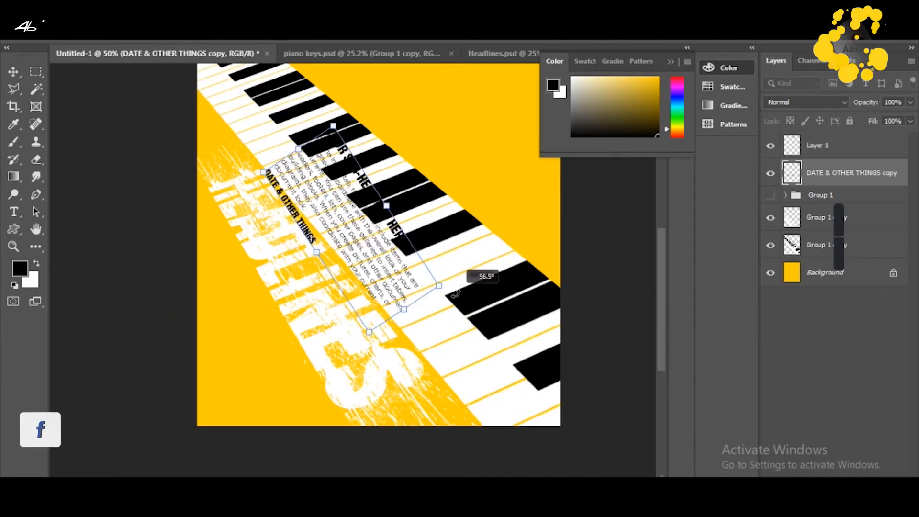
pyautogui.moveTo(455, 294); pyautogui.dragTo(455, 296)
pyautogui.moveTo(312, 201); pyautogui.dragTo(212, 321)
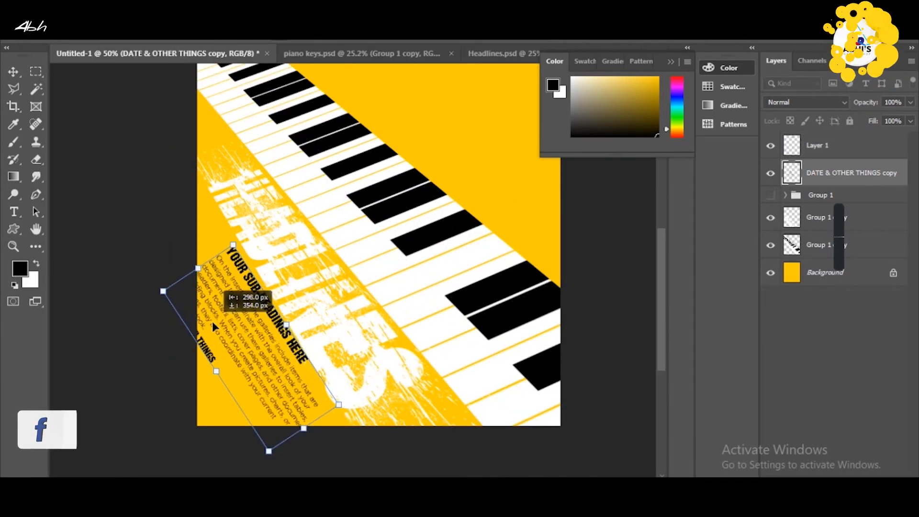
# Distort the rotated text block in perspective so it narrows toward its upper end and runs parallel to the headline
pyautogui.moveTo(418, 305); pyautogui.dragTo(420, 316)
pyautogui.rightClick(298, 377)
pyautogui.click(335, 198)
pyautogui.moveTo(335, 410); pyautogui.dragTo(319, 420)
pyautogui.hotkey('ctrl', 'z')
pyautogui.moveTo(239, 244); pyautogui.dragTo(223, 253)
pyautogui.rightClick(262, 331)
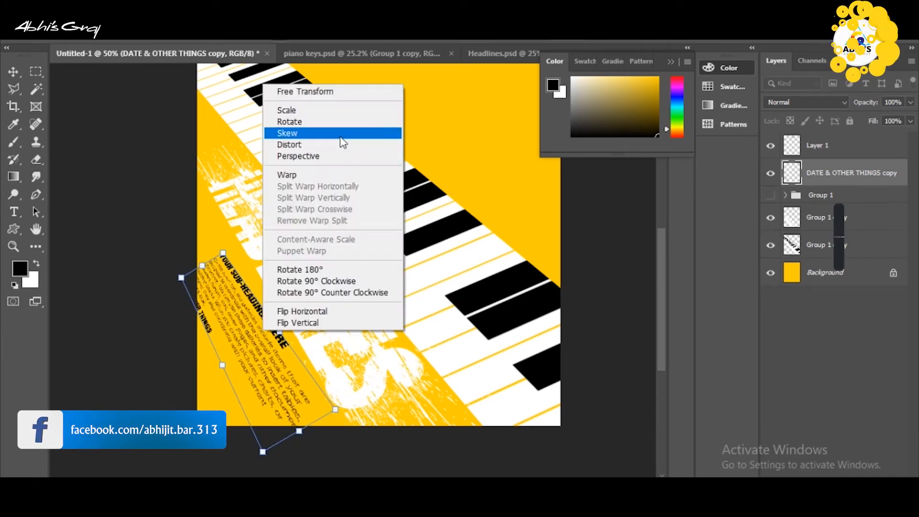
pyautogui.click(341, 121)
pyautogui.moveTo(438, 370); pyautogui.dragTo(438, 386)
pyautogui.moveTo(278, 384); pyautogui.dragTo(286, 383)
pyautogui.press('Return')
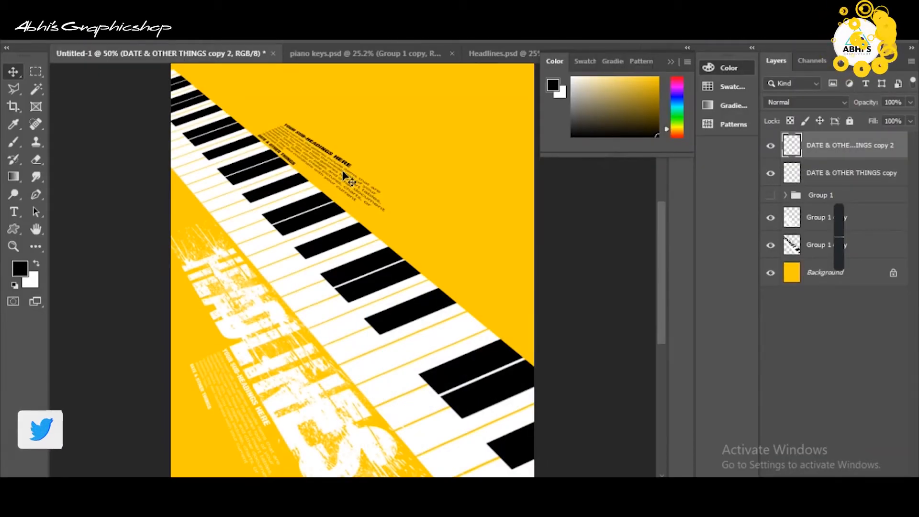
# Invert the copied text block above the keys to white and set its opacity to 88%
pyautogui.press('2')
pyautogui.press('5')
pyautogui.hotkey('ctrl', 'i')
pyautogui.press('8')
pyautogui.press('8')
pyautogui.moveTo(343, 170); pyautogui.dragTo(407, 78)
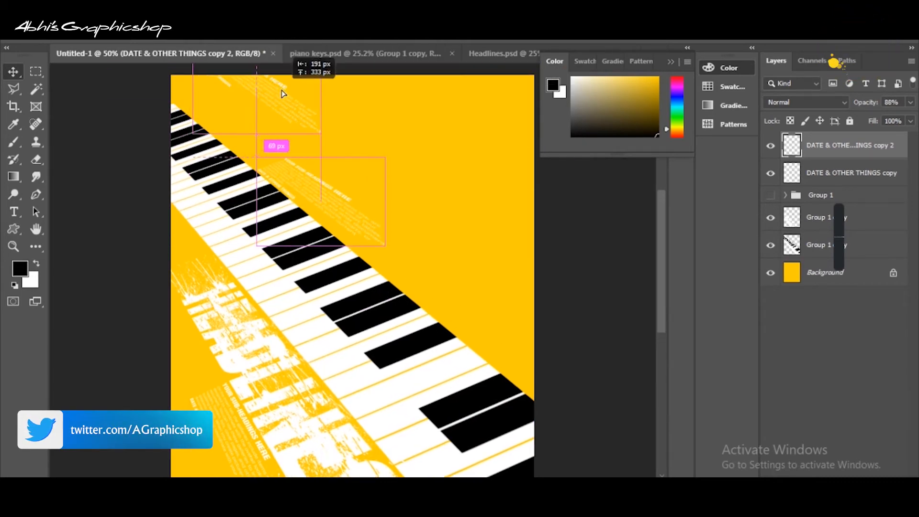
pyautogui.moveTo(298, 82); pyautogui.dragTo(554, 268)
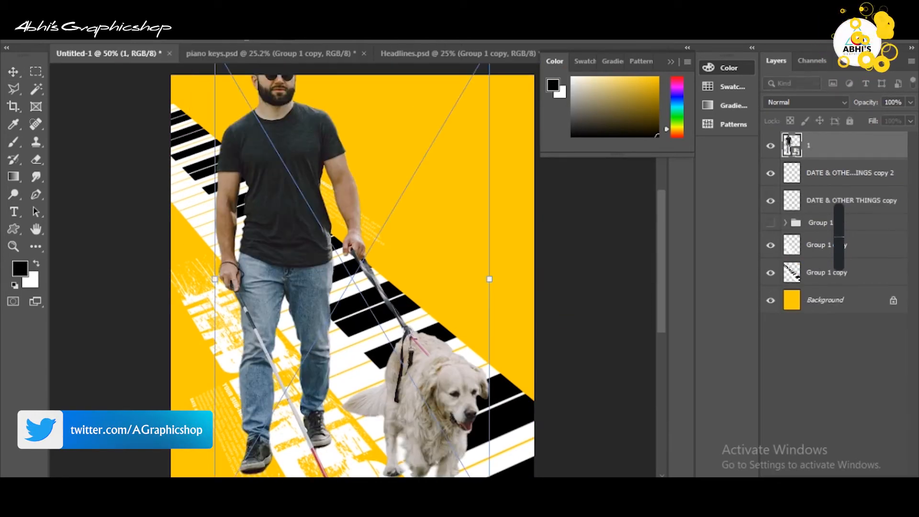
# Scale down the man-and-dog cutout to about half the poster's width and stand it on the piano keys in the upper middle
pyautogui.moveTo(240, 40); pyautogui.dragTo(232, 42)
pyautogui.moveTo(332, 137)
pyautogui.mouseDown()
pyautogui.moveTo(333, 118)
pyautogui.moveTo(332, 127)
pyautogui.mouseUp()
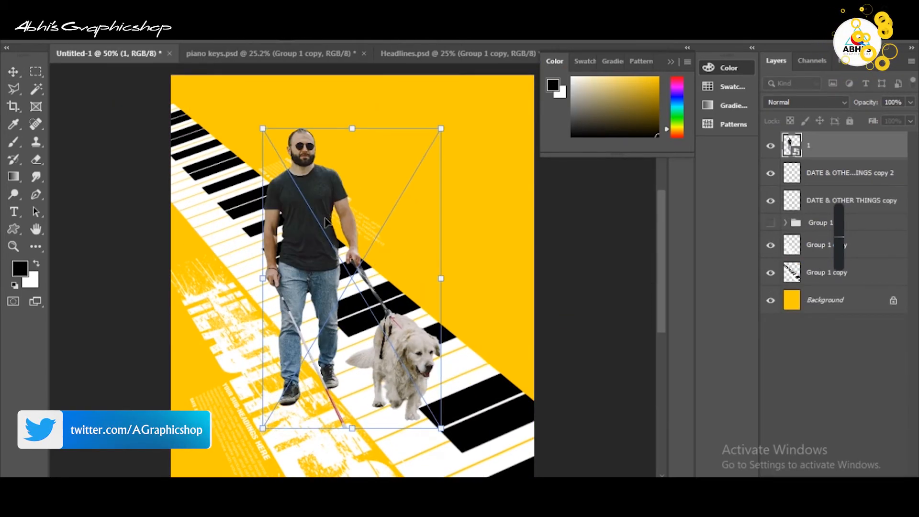
pyautogui.moveTo(352, 201); pyautogui.dragTo(404, 170)
pyautogui.moveTo(488, 100); pyautogui.dragTo(476, 62)
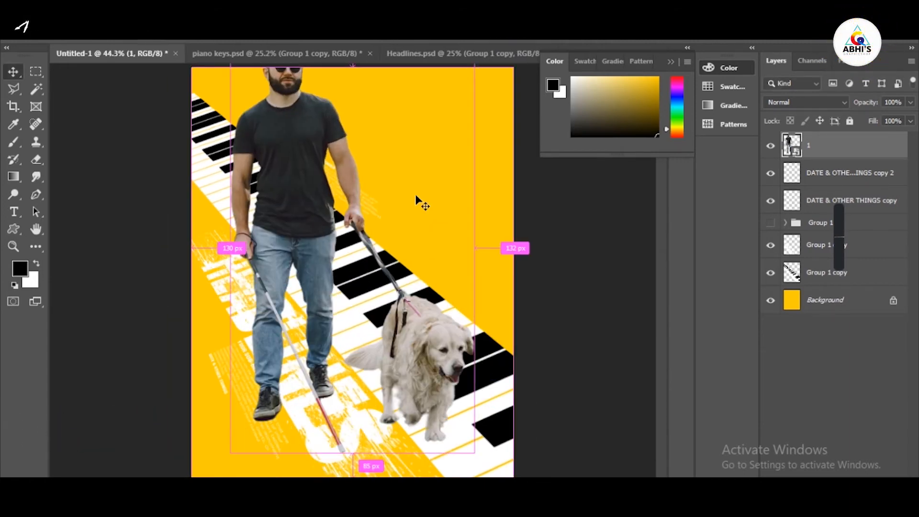
pyautogui.hotkey('ctrl', 't')
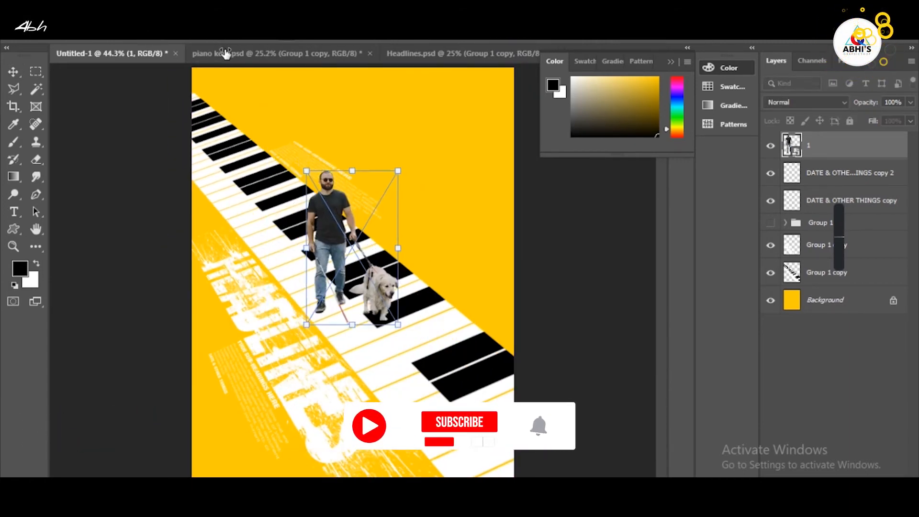
pyautogui.moveTo(366, 127)
pyautogui.mouseDown()
pyautogui.moveTo(404, 147)
pyautogui.moveTo(377, 119)
pyautogui.mouseUp()
pyautogui.moveTo(459, 68); pyautogui.dragTo(435, 105)
pyautogui.moveTo(376, 158); pyautogui.dragTo(388, 147)
pyautogui.moveTo(447, 321); pyautogui.dragTo(463, 346)
pyautogui.press('Return')
pyautogui.moveTo(302, 155); pyautogui.dragTo(316, 149)
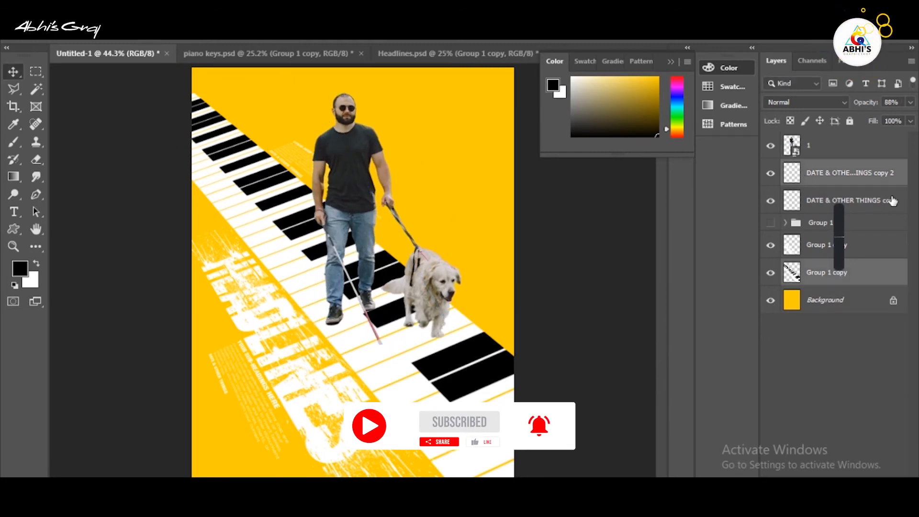
# Duplicate the white sub-heading block above the keys, enlarge the copy and place it beside the dog at the poster's right edge
pyautogui.click(852, 173)
pyautogui.hotkey('ctrl', 't')
pyautogui.moveTo(453, 132); pyautogui.dragTo(450, 124)
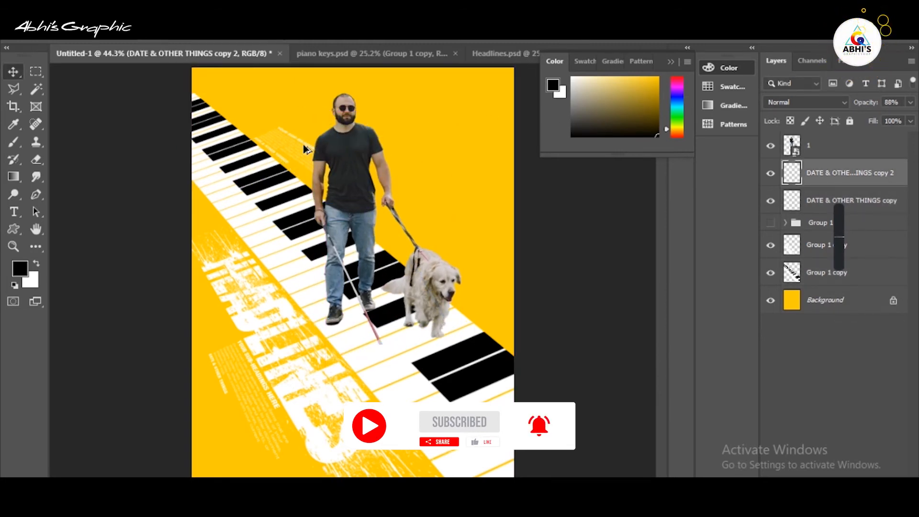
pyautogui.moveTo(303, 145); pyautogui.dragTo(489, 282)
pyautogui.moveTo(510, 311); pyautogui.dragTo(449, 318)
pyautogui.moveTo(658, 222); pyautogui.dragTo(488, 292)
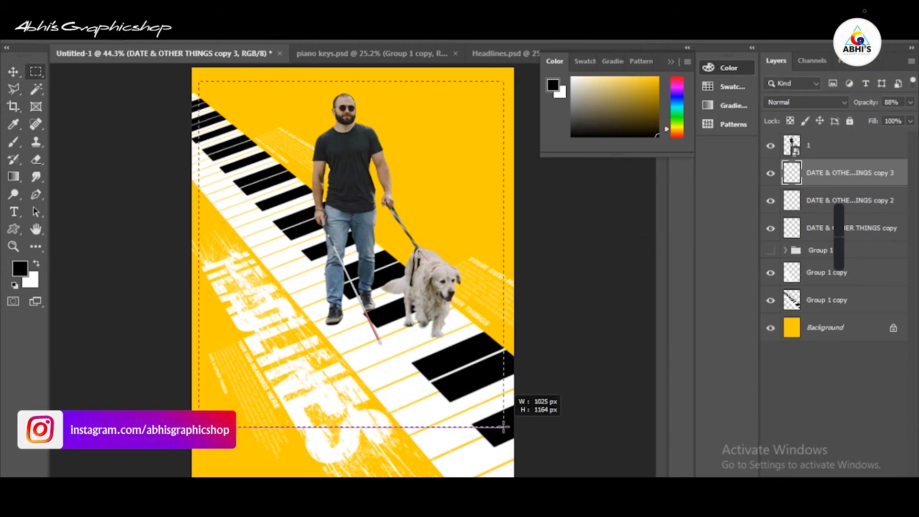
# Add a thin white border along the poster's top and right edges on a new layer directly above the background
pyautogui.moveTo(512, 428)
pyautogui.mouseDown()
pyautogui.moveTo(466, 421)
pyautogui.moveTo(499, 437)
pyautogui.mouseUp()
pyautogui.click(857, 334)
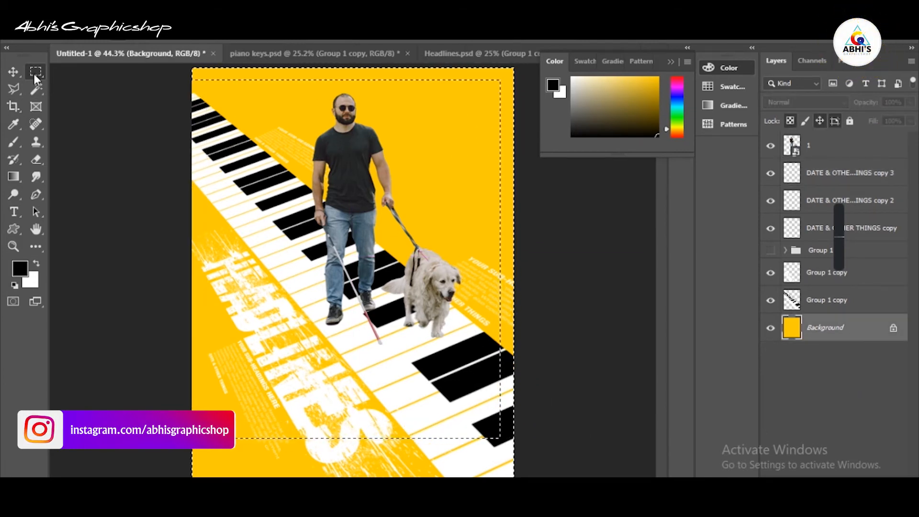
pyautogui.moveTo(192, 184); pyautogui.dragTo(442, 445)
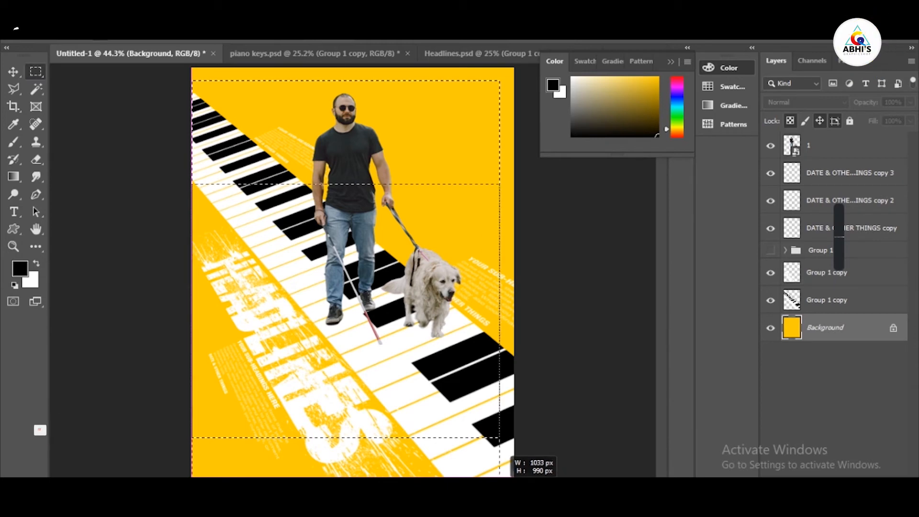
pyautogui.hotkey('ctrl', 'shift', 'i')
pyautogui.click(884, 483)
pyautogui.hotkey('ctrl', 'BackSpace')
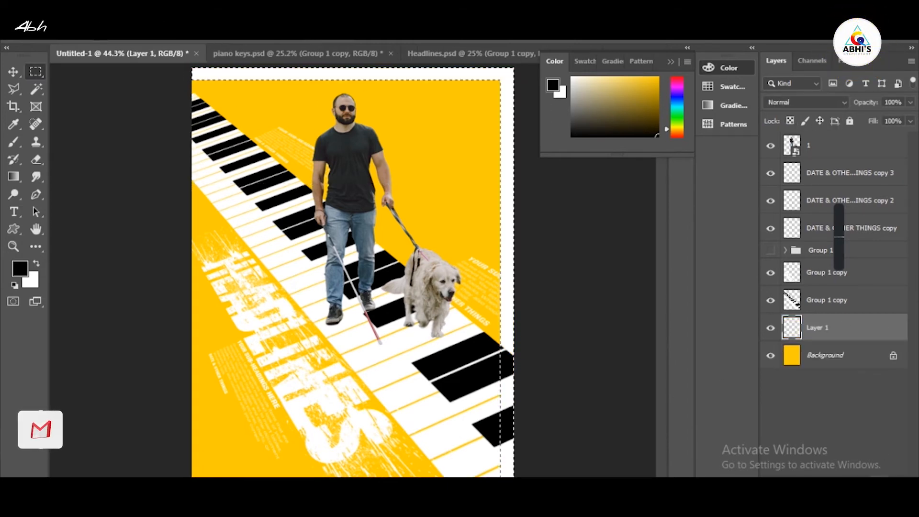
pyautogui.hotkey('ctrl', 'd')
# Increase the contrast of the man-and-dog layer with an S-shaped Curves adjustment
pyautogui.click(348, 152)
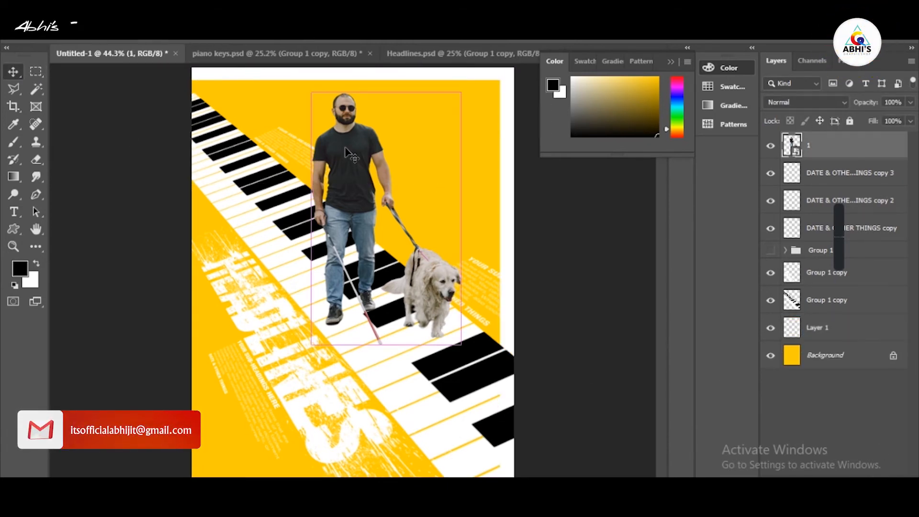
pyautogui.hotkey('ctrl', 'm')
pyautogui.moveTo(364, 54); pyautogui.dragTo(581, 106)
pyautogui.moveTo(581, 282); pyautogui.dragTo(584, 286)
pyautogui.moveTo(634, 222); pyautogui.dragTo(627, 218)
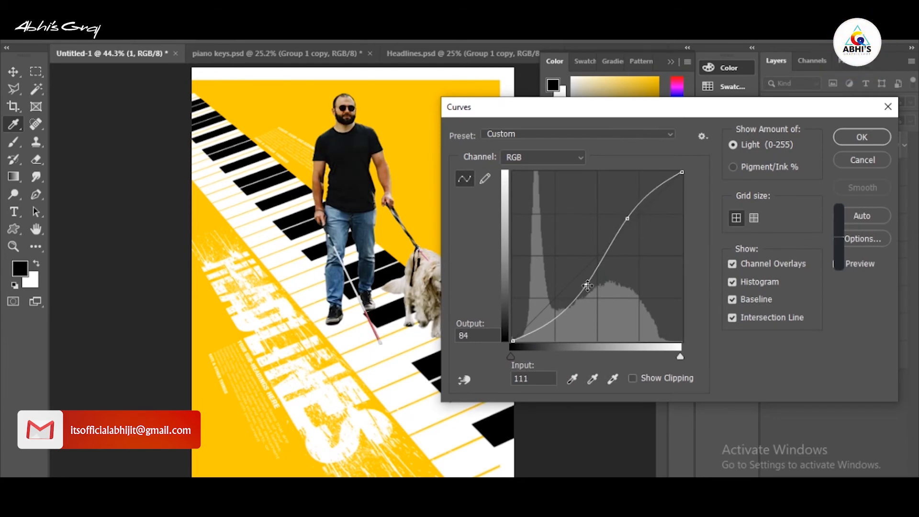
pyautogui.moveTo(587, 286); pyautogui.dragTo(581, 283)
pyautogui.moveTo(627, 218); pyautogui.dragTo(633, 220)
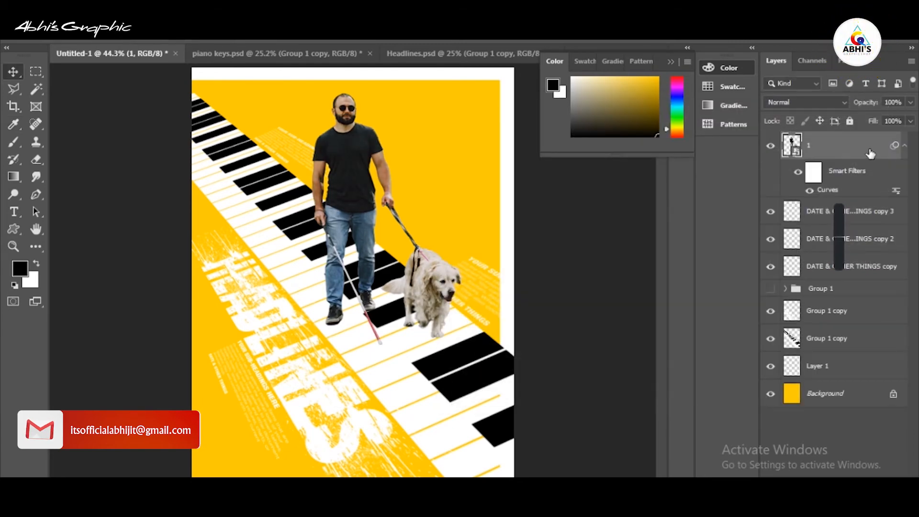
# Duplicate the man-and-dog layer and give the copy a soft black drop shadow in Normal mode: 59% opacity, 44° angle, 447 px distance
pyautogui.hotkey('ctrl', 'j')
pyautogui.doubleClick(839, 152)
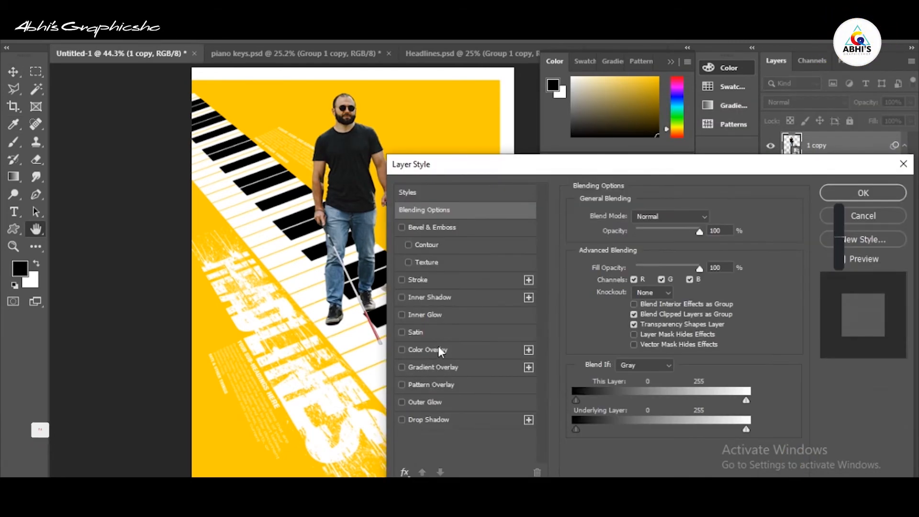
pyautogui.click(428, 420)
pyautogui.click(659, 218)
pyautogui.click(642, 178)
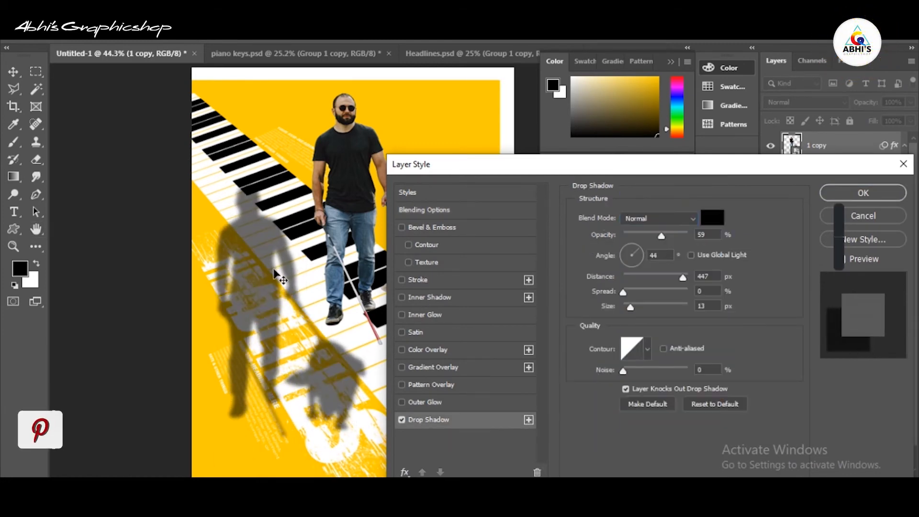
pyautogui.moveTo(625, 307); pyautogui.dragTo(636, 308)
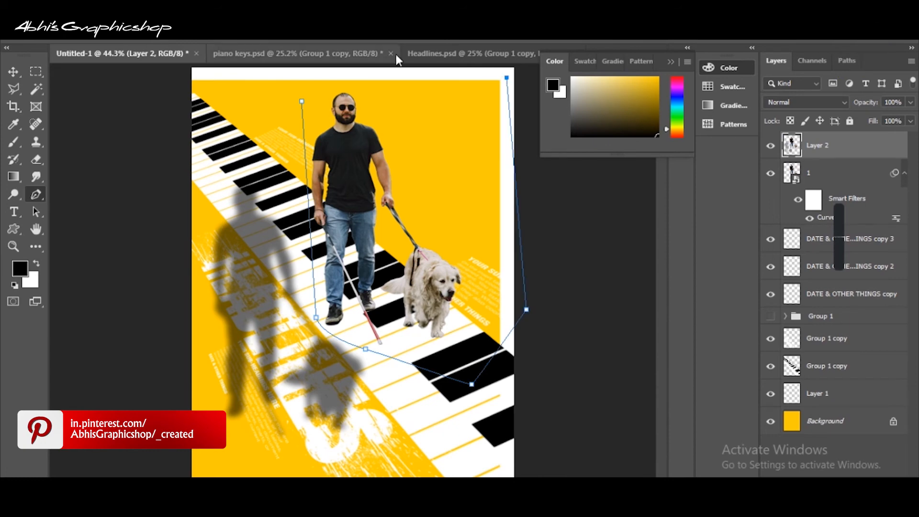
# Cut the pen-outlined man and dog out of the copy, keeping only the shadow, and move it up beside the figures
pyautogui.click(377, 75)
pyautogui.hotkey('ctrl', 'Return')
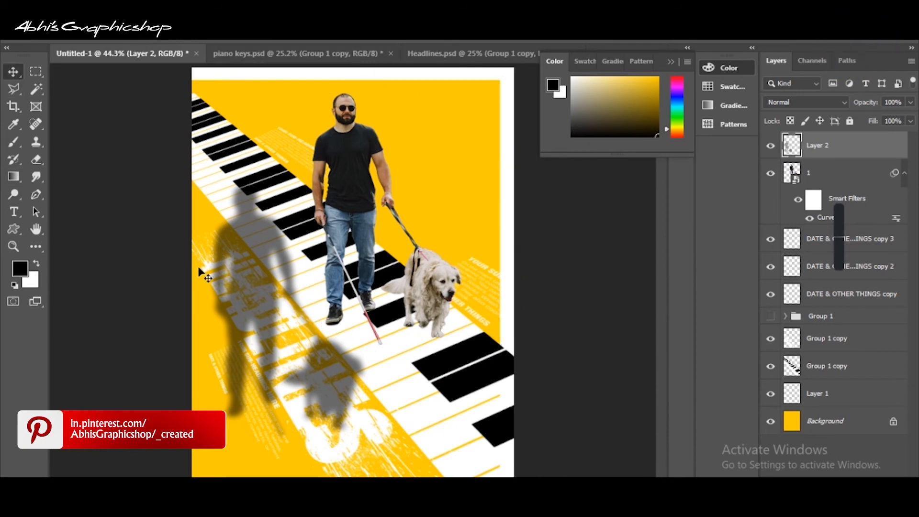
pyautogui.moveTo(254, 269); pyautogui.dragTo(351, 176)
# Distort the shadow so it lies slanted across the keys and starts at the man's and dog's feet
pyautogui.hotkey('ctrl', 't')
pyautogui.rightClick(351, 175)
pyautogui.click(371, 247)
pyautogui.moveTo(384, 89); pyautogui.dragTo(250, 220)
pyautogui.moveTo(265, 218)
pyautogui.mouseDown()
pyautogui.moveTo(284, 218)
pyautogui.moveTo(275, 218)
pyautogui.mouseUp()
pyautogui.rightClick(290, 197)
pyautogui.click(330, 259)
pyautogui.moveTo(266, 87); pyautogui.dragTo(311, 211)
pyautogui.moveTo(333, 260); pyautogui.dragTo(327, 249)
pyautogui.press('Return')
# Add a layer mask to the shadow, fade its far end with a black-to-white gradient and place it beneath the man-and-dog layer
pyautogui.click(821, 484)
pyautogui.press('g')
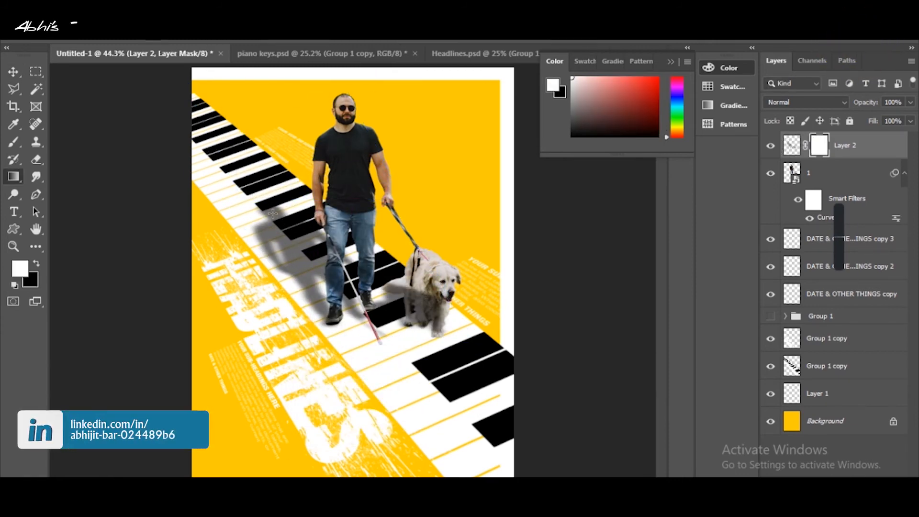
pyautogui.moveTo(272, 214); pyautogui.dragTo(350, 314)
pyautogui.moveTo(881, 149); pyautogui.dragTo(881, 223)
# Widen the faded shadow slightly toward the dog's side and nudge it upward, undoing an accidental move of the piano keys
pyautogui.hotkey('ctrl', 't')
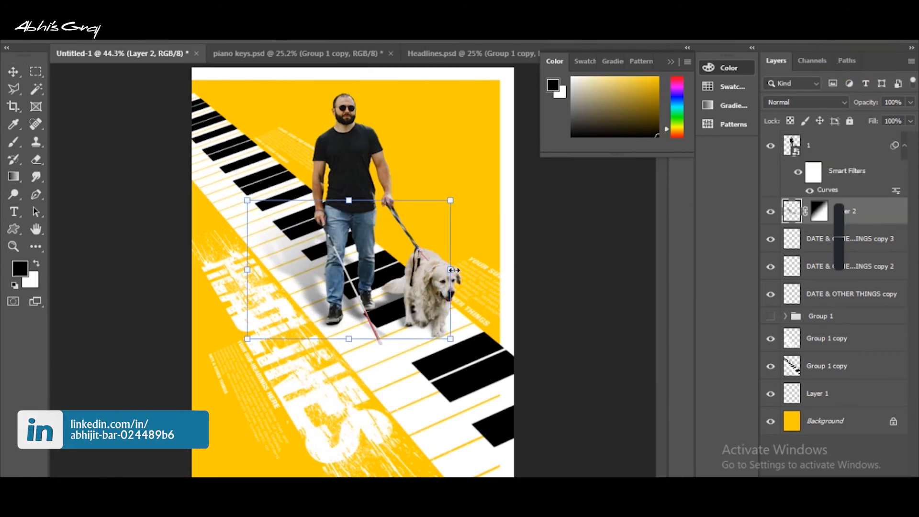
pyautogui.moveTo(452, 269); pyautogui.dragTo(464, 262)
pyautogui.moveTo(388, 279); pyautogui.dragTo(388, 267)
pyautogui.press('Return')
pyautogui.moveTo(458, 320); pyautogui.dragTo(449, 319)
pyautogui.hotkey('ctrl', 'z')
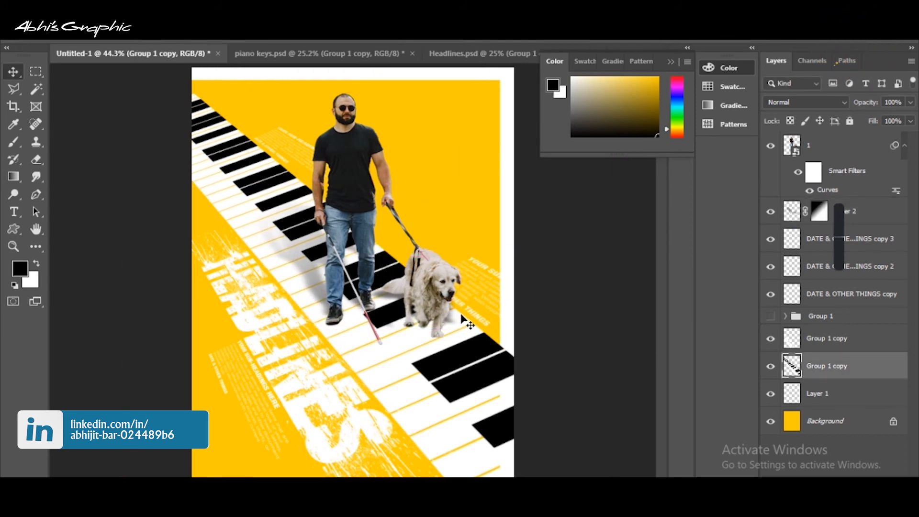
# Brush black on the shadow's layer mask to hide the excess shadow around the dog
pyautogui.keyDown('ctrl'); pyautogui.click(295, 246); pyautogui.keyUp('ctrl')
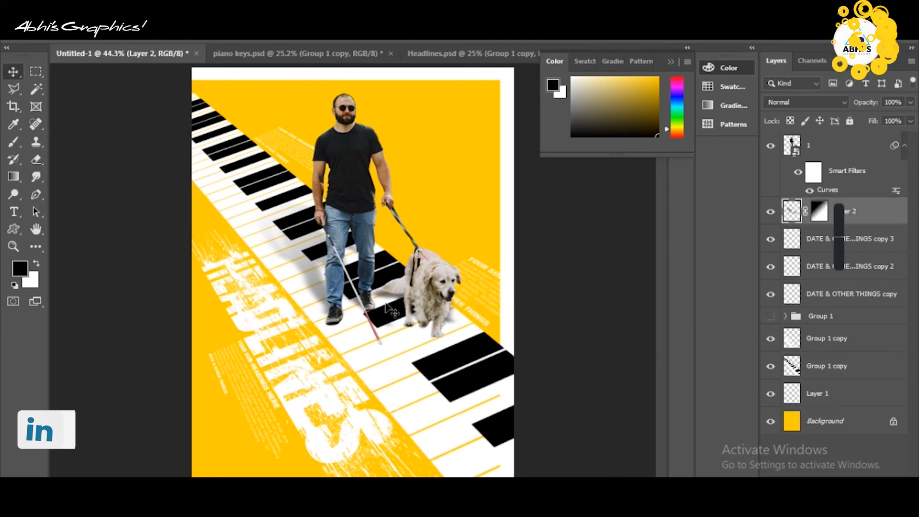
pyautogui.click(820, 215)
pyautogui.press('b')
pyautogui.press('x')
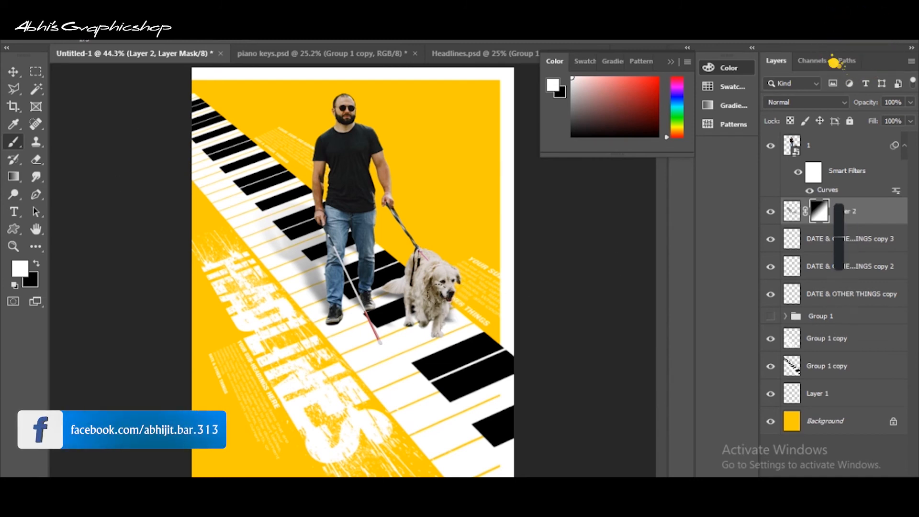
# Move the white border down and fill the strip above it with white, making the poster's top border thicker
pyautogui.moveTo(502, 133)
pyautogui.mouseDown()
pyautogui.moveTo(496, 183)
pyautogui.moveTo(493, 152)
pyautogui.mouseUp()
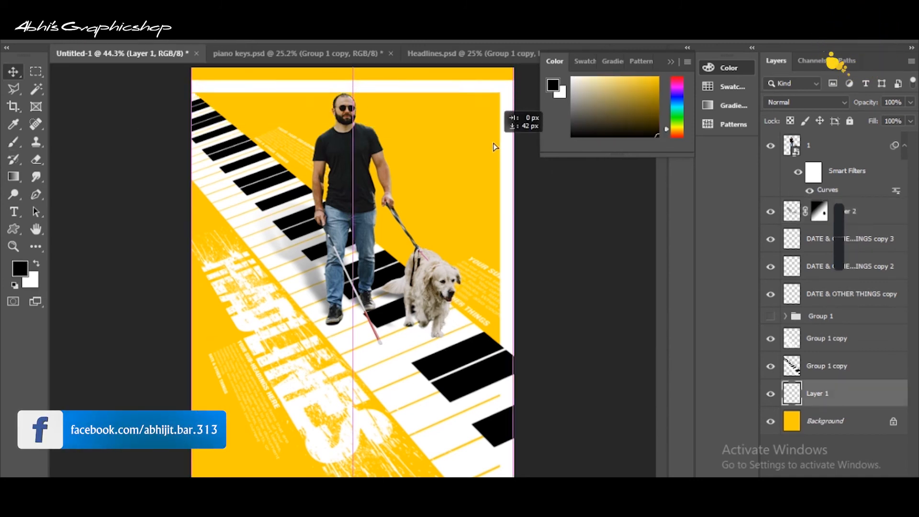
pyautogui.moveTo(184, 91); pyautogui.dragTo(542, 57)
pyautogui.hotkey('alt', 'BackSpace')
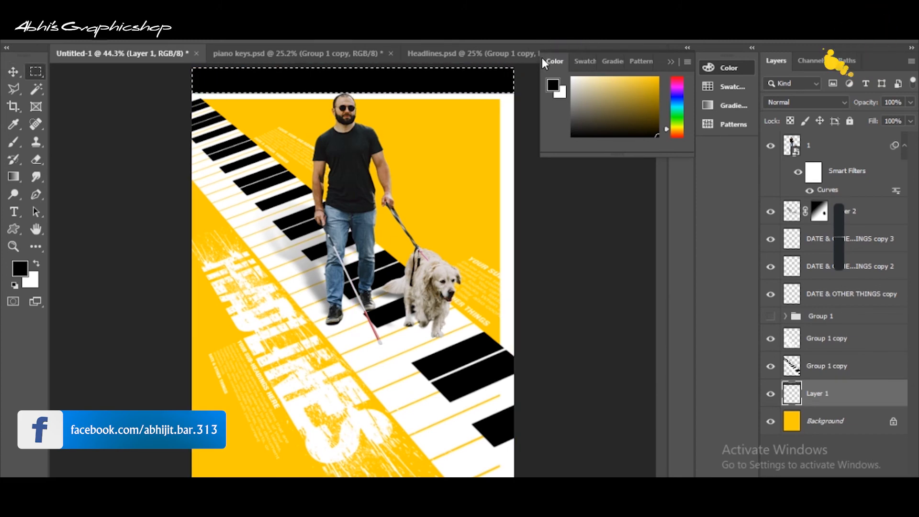
pyautogui.hotkey('ctrl', 'BackSpace')
pyautogui.hotkey('ctrl', 'd')
# Crop the poster's top edge slightly lower to trim the thick white top border
pyautogui.moveTo(491, 82)
pyautogui.mouseDown()
pyautogui.moveTo(517, 357)
pyautogui.moveTo(519, 290)
pyautogui.mouseUp()
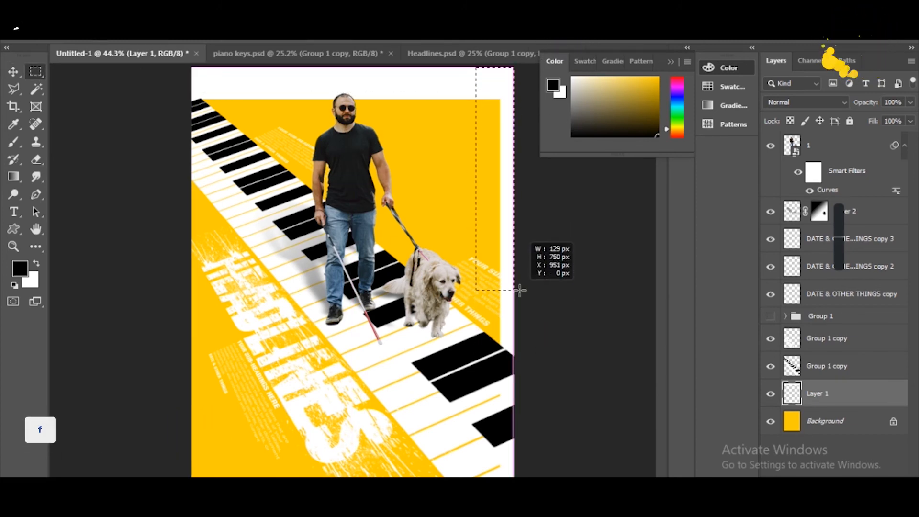
pyautogui.hotkey('ctrl', 'd')
pyautogui.press('c')
pyautogui.moveTo(361, 68); pyautogui.dragTo(358, 78)
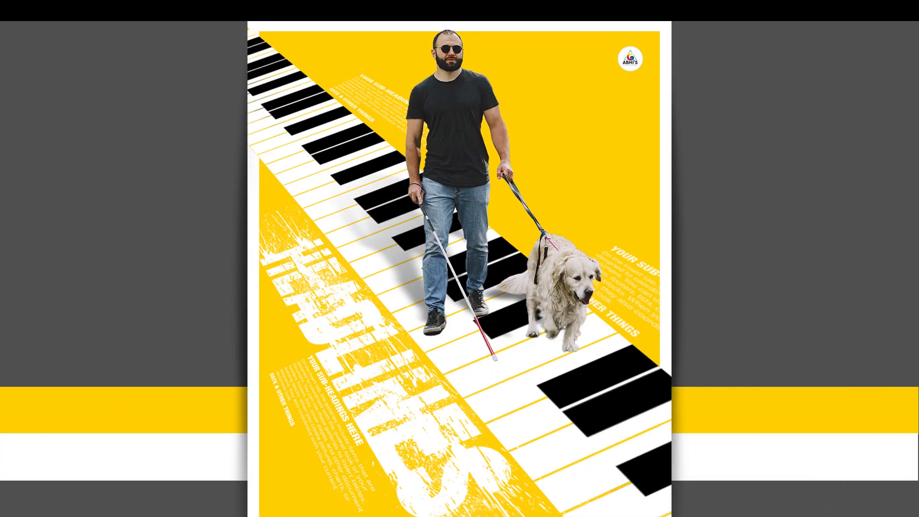